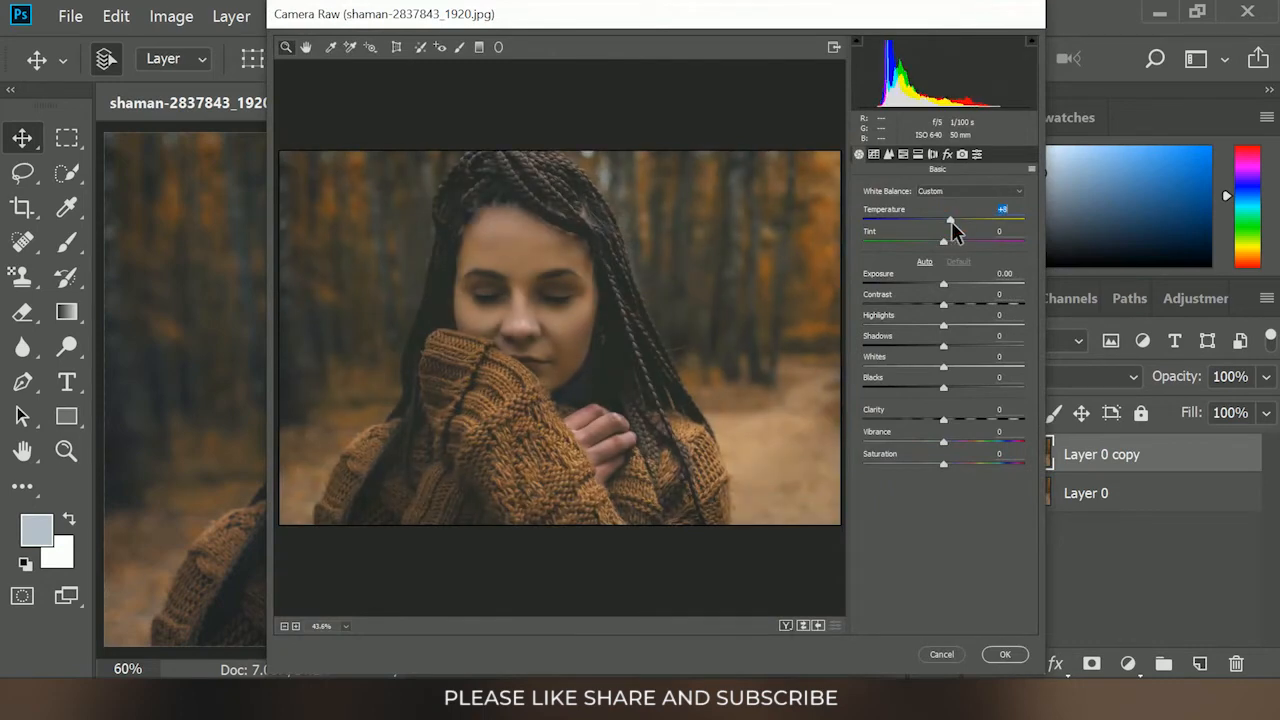
Set tint to +10, exposure +0.25, contrast +16, highlights -13, shadows -6 and whites -14, and adjust the remaining basic tone and colour values
{"action": "left_click", "coordinate": [951, 242]}
{"action": "left_click_drag", "start_coordinate": [944, 284], "coordinate": [933, 364]}
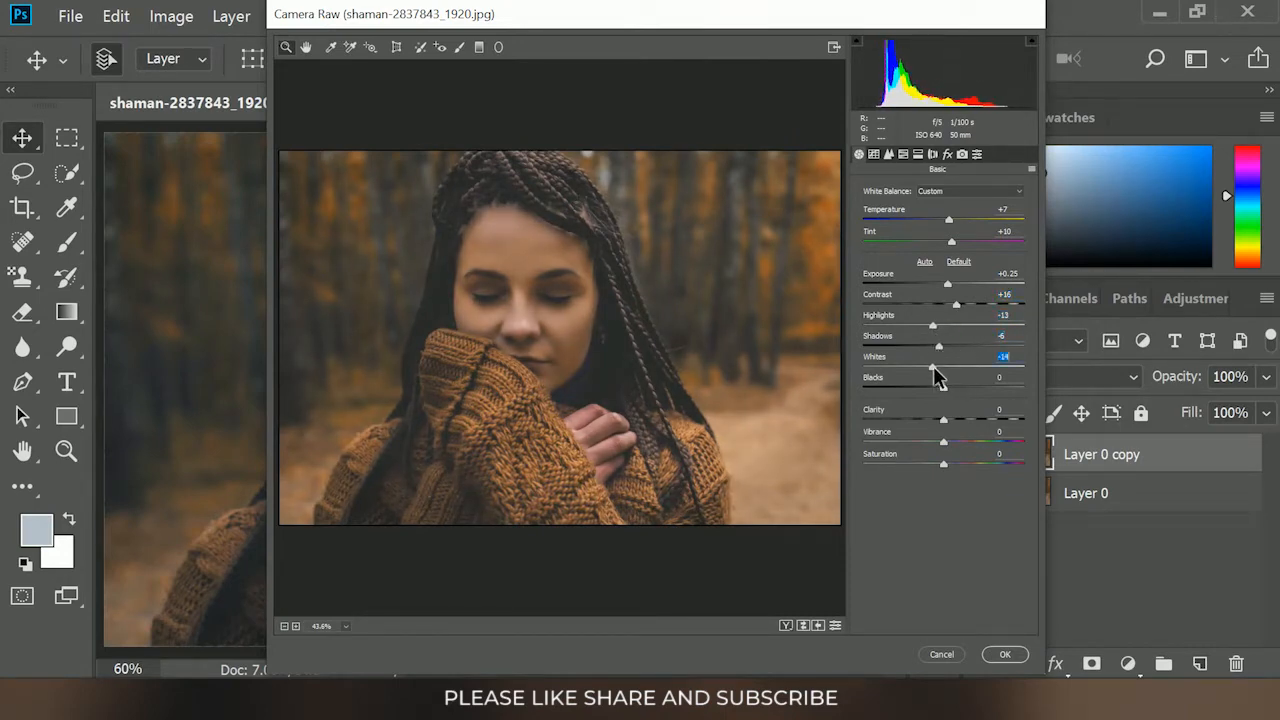
{"action": "left_click", "coordinate": [944, 388]}
{"action": "left_click_drag", "start_coordinate": [946, 472], "coordinate": [931, 472]}
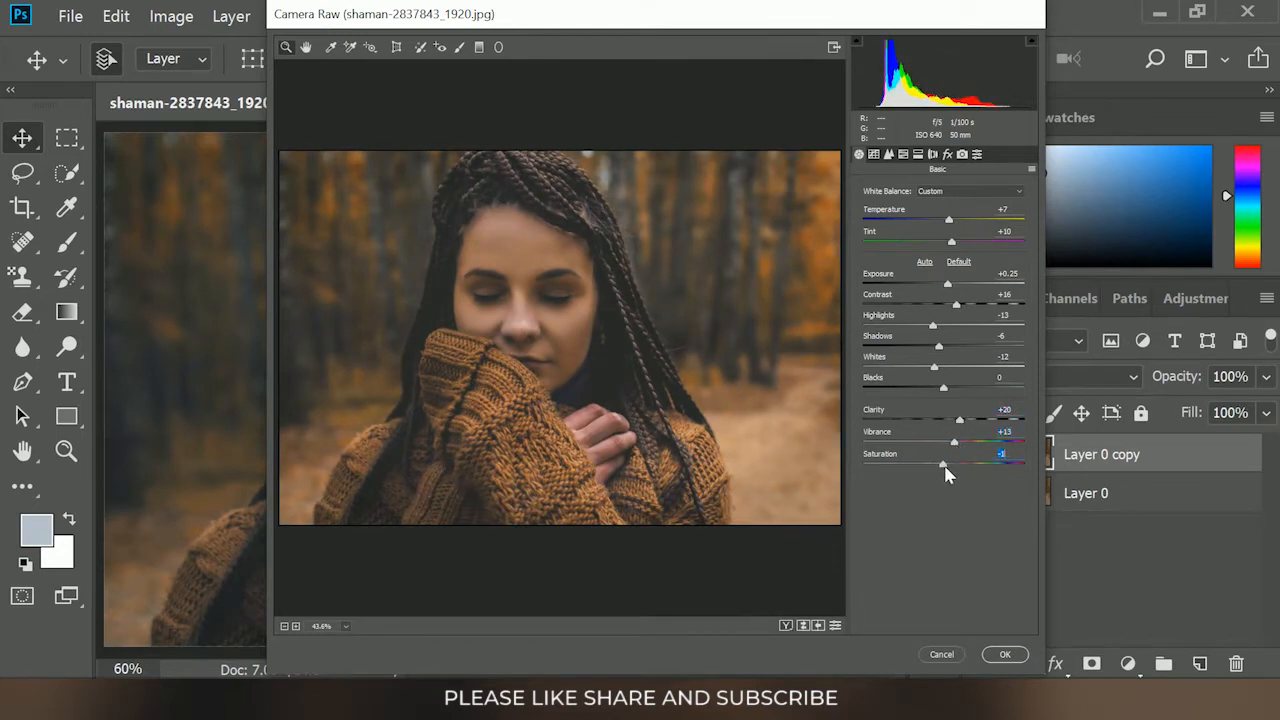
Split-tone highlights to hue 15, saturation 6 and shadows to hue 14, saturation 3, set vignetting to -32, and apply the Camera Raw filter
{"action": "left_click", "coordinate": [917, 155]}
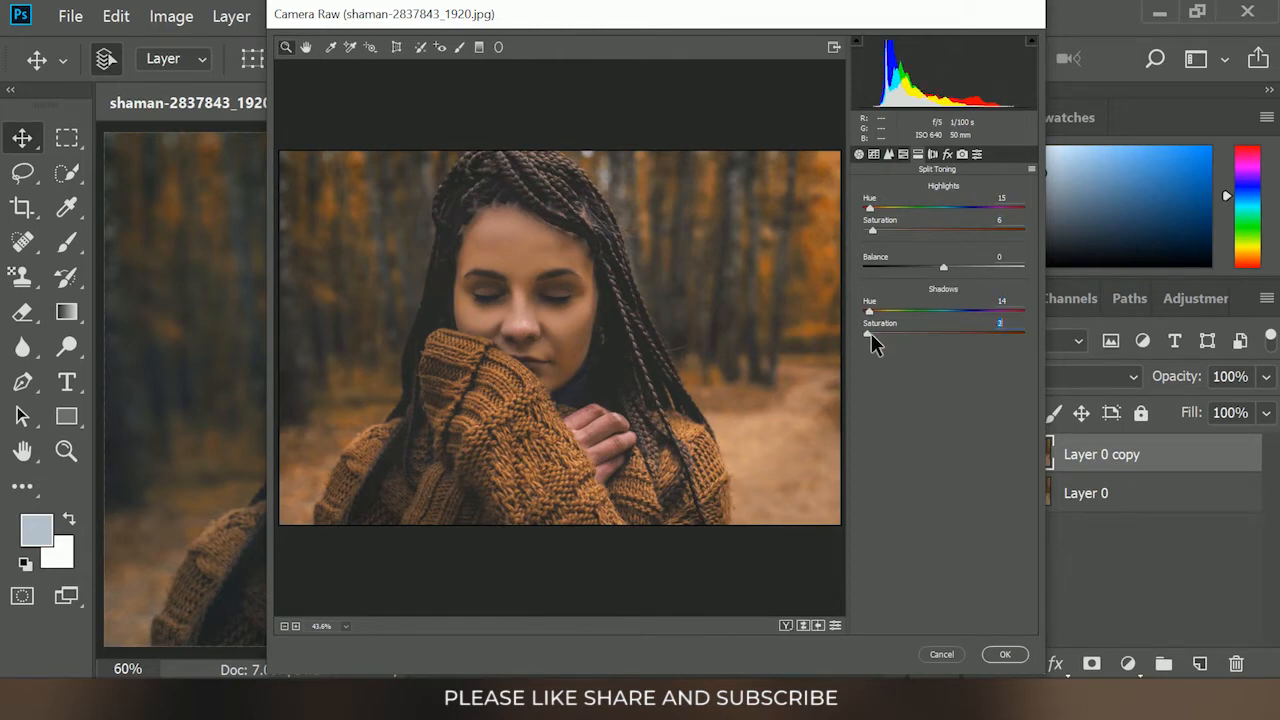
{"action": "left_click", "coordinate": [937, 154]}
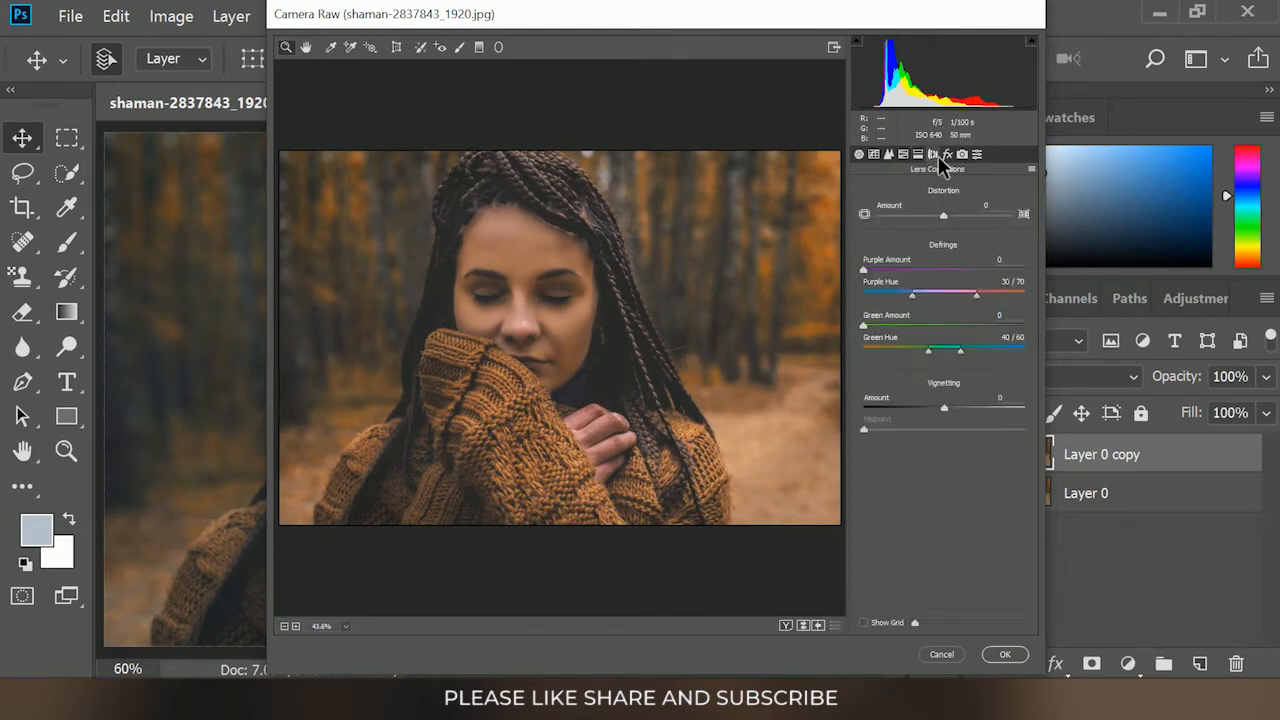
{"action": "left_click_drag", "start_coordinate": [944, 412], "coordinate": [917, 408]}
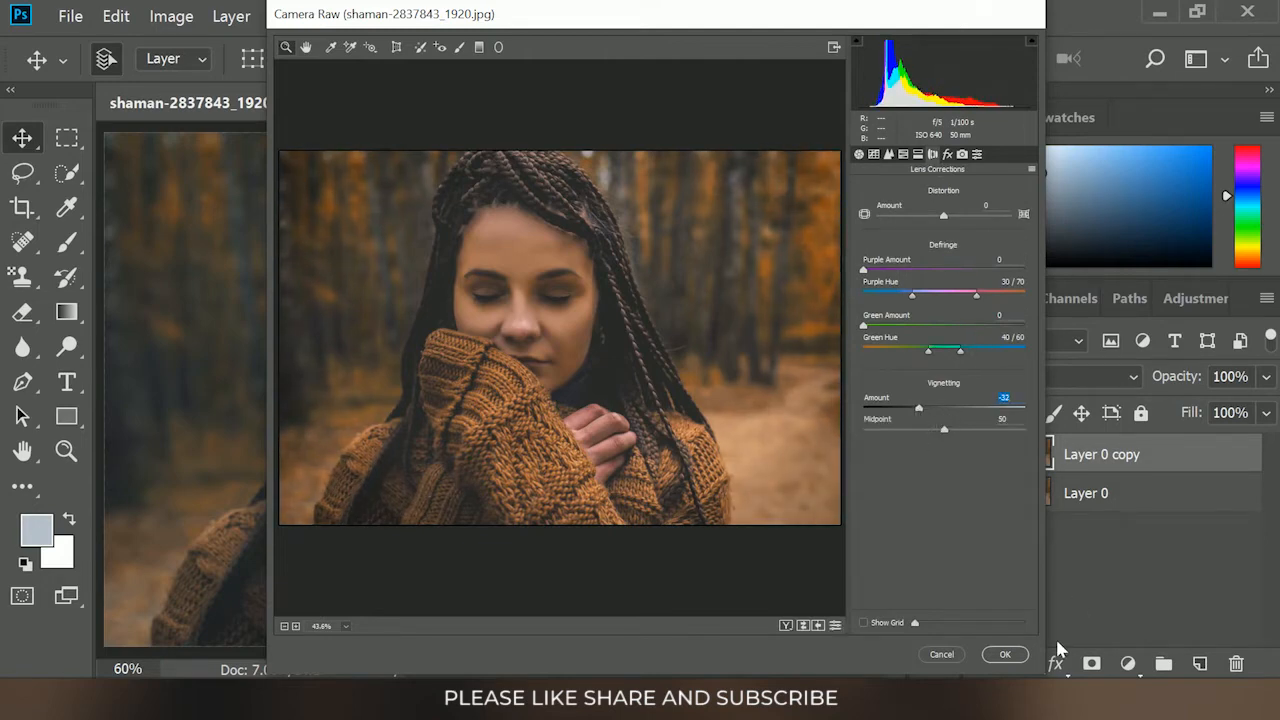
{"action": "left_click", "coordinate": [1004, 655]}
{"action": "key", "text": "ctrl+0"}
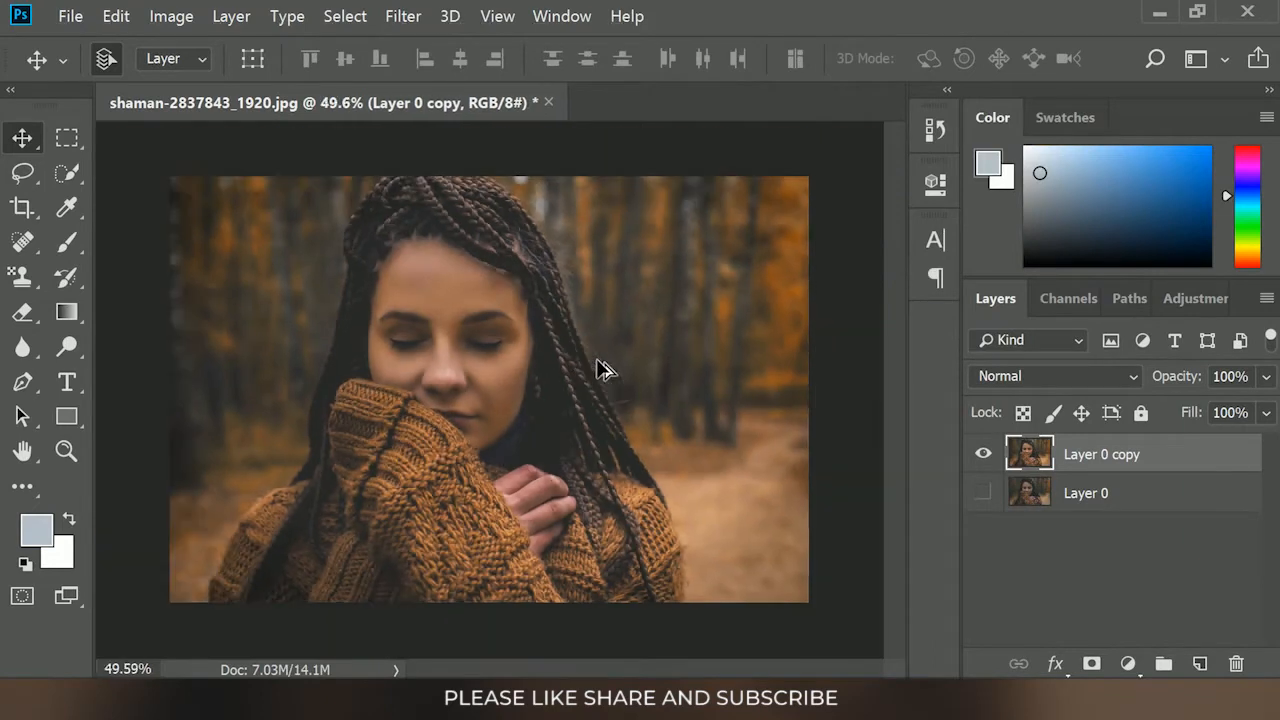
Add a Curves adjustment layer above Layer 0 copy and raise the midtones of its Red curve slightly
{"action": "left_click", "coordinate": [1128, 663]}
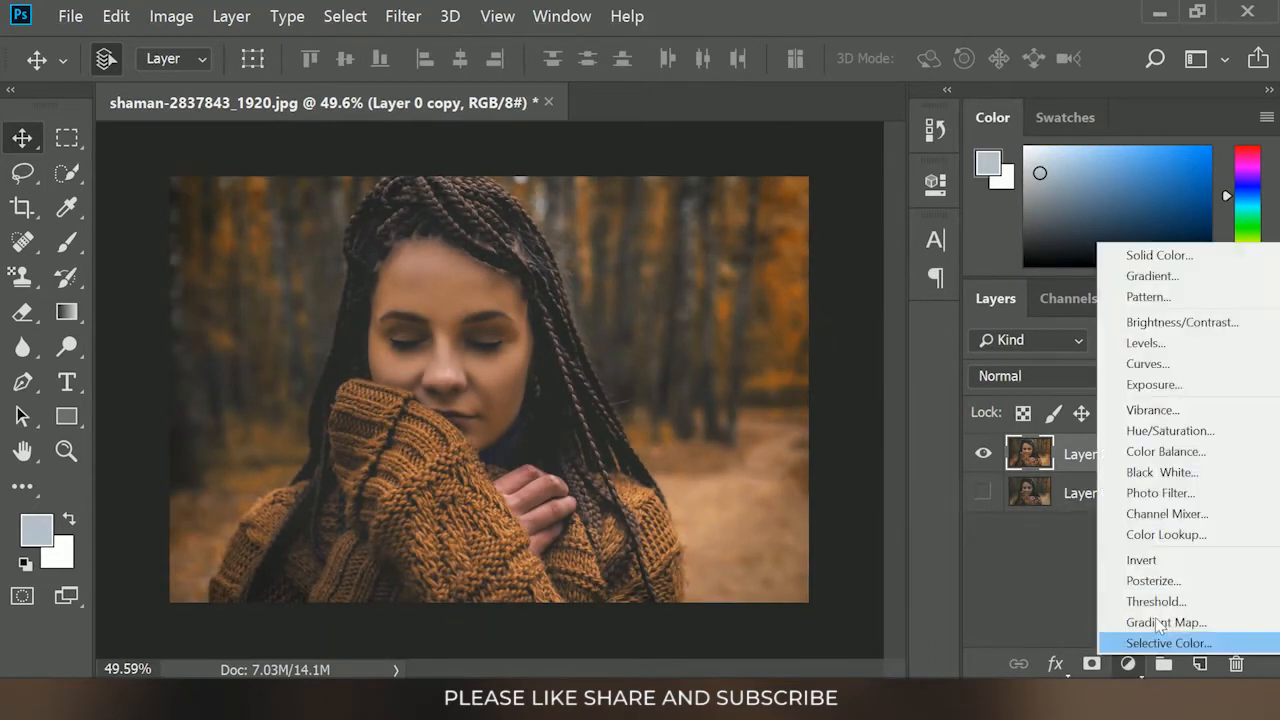
{"action": "left_click", "coordinate": [1140, 362]}
{"action": "left_click", "coordinate": [692, 291]}
{"action": "left_click", "coordinate": [616, 329]}
{"action": "left_click_drag", "start_coordinate": [743, 460], "coordinate": [743, 437]}
Raise the midtones of the Green and Blue curves slightly to brighten the forest portrait
{"action": "left_click", "coordinate": [688, 293]}
{"action": "left_click", "coordinate": [637, 343]}
{"action": "left_click_drag", "start_coordinate": [743, 460], "coordinate": [741, 433]}
{"action": "left_click", "coordinate": [692, 291]}
{"action": "left_click", "coordinate": [618, 357]}
{"action": "left_click", "coordinate": [858, 174]}
{"action": "scroll", "coordinate": [560, 363], "scroll_direction": "down", "scroll_amount": 1}
{"action": "scroll", "coordinate": [557, 363], "scroll_direction": "up", "scroll_amount": 1}
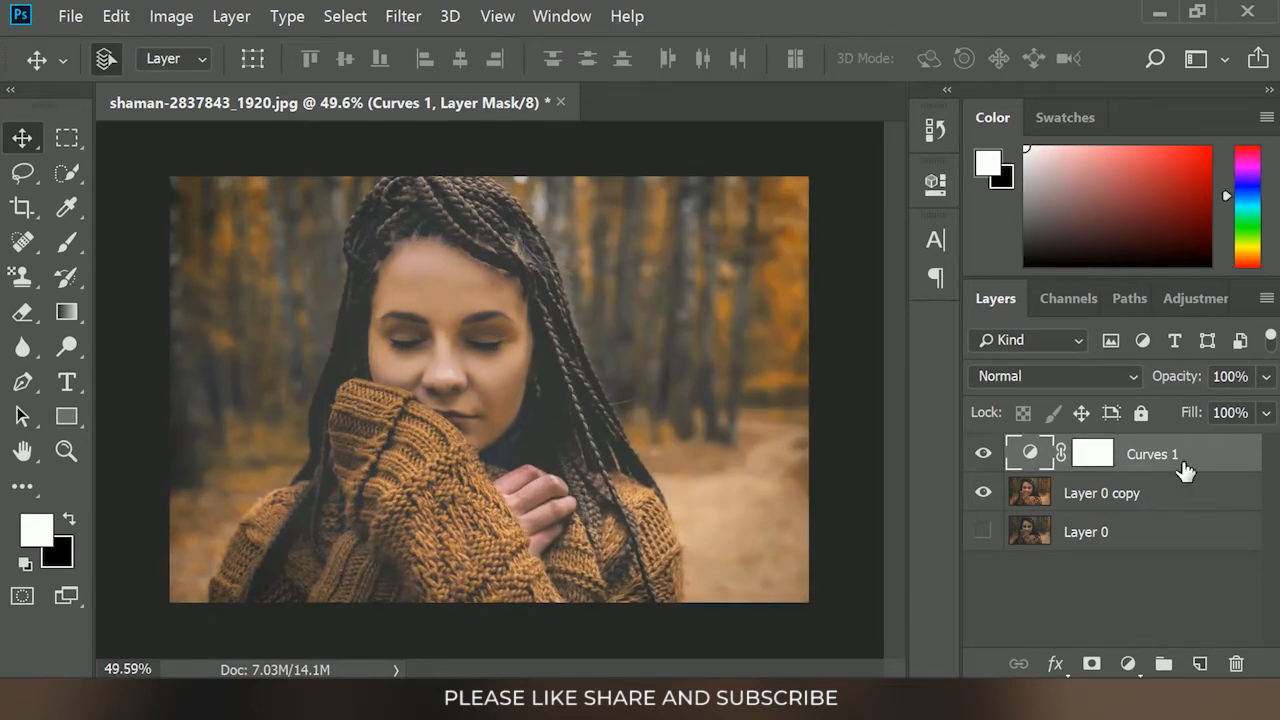
In the Curves 1 blending options, split the Underlying Layer's dark Blend If slider to 81 / 170
{"action": "double_click", "coordinate": [1190, 466]}
{"action": "left_click_drag", "start_coordinate": [505, 57], "coordinate": [934, 36]}
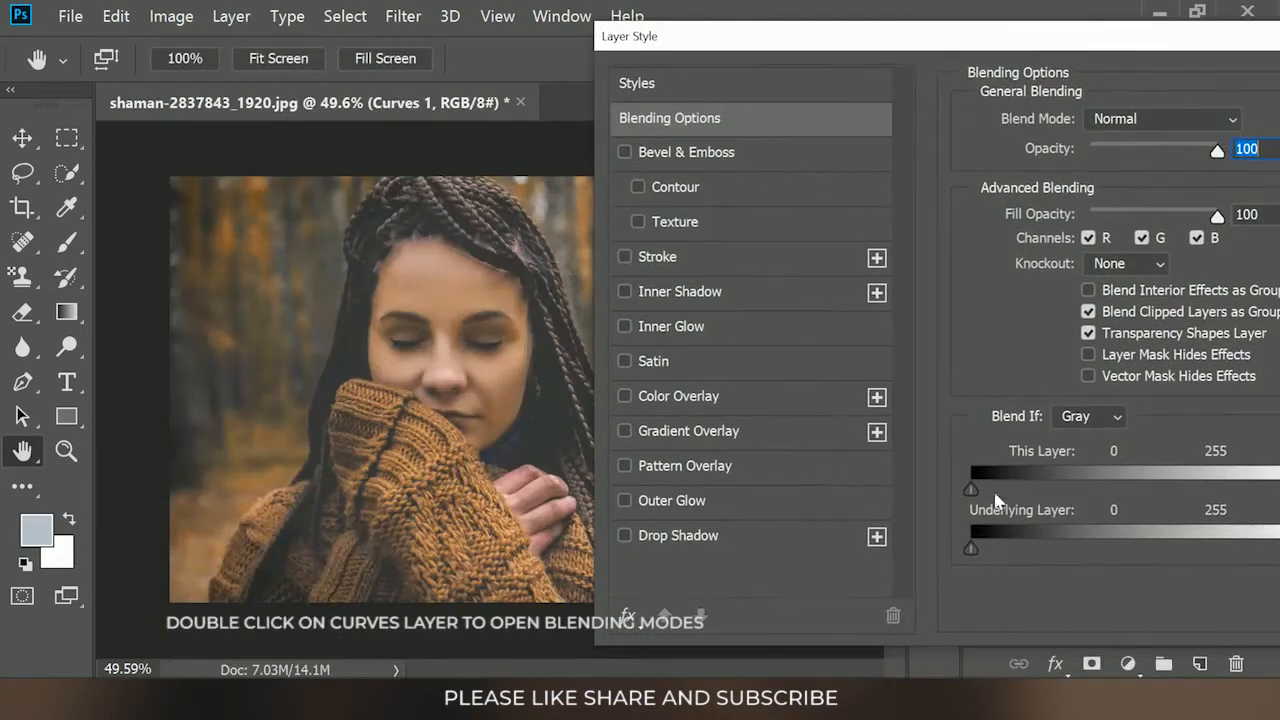
{"action": "left_click_drag", "start_coordinate": [1157, 549], "coordinate": [1158, 549]}
{"action": "left_click_drag", "start_coordinate": [968, 548], "coordinate": [1216, 548]}
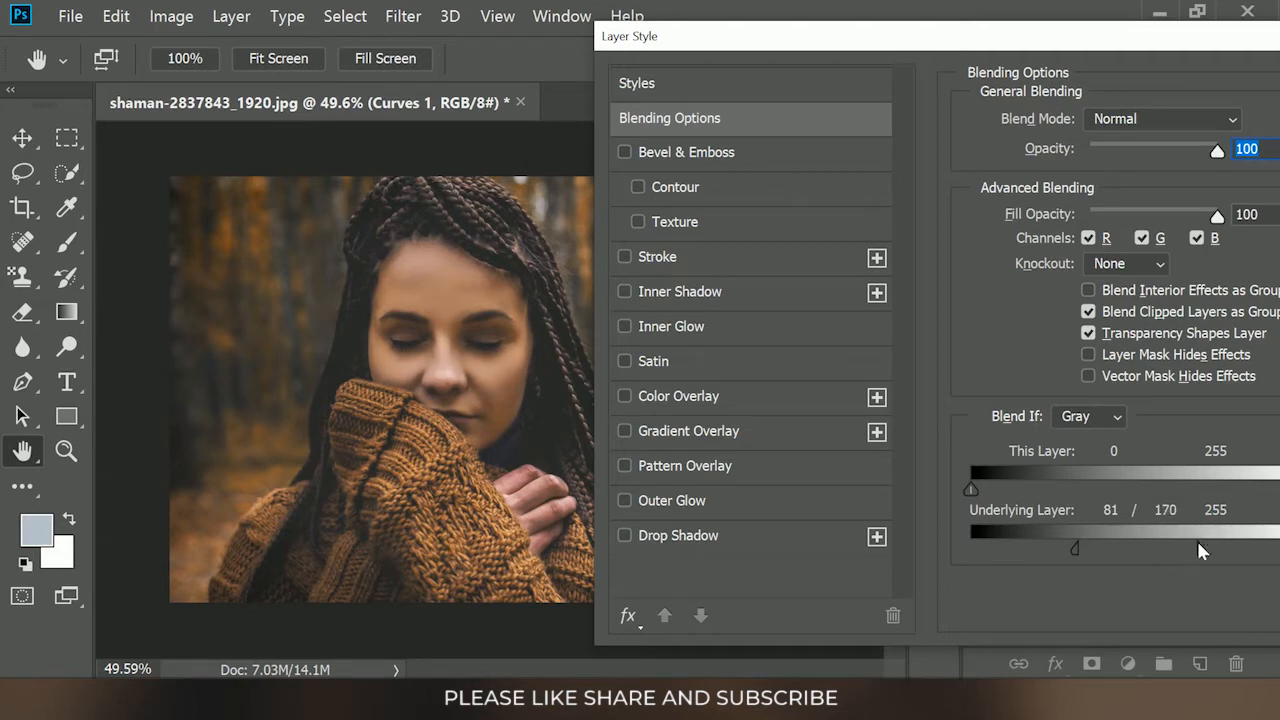
{"action": "left_click_drag", "start_coordinate": [1078, 40], "coordinate": [857, 25]}
{"action": "left_click_drag", "start_coordinate": [1187, 31], "coordinate": [985, 52]}
{"action": "left_click", "coordinate": [1106, 94]}
Invert the Curves 1 mask and paint white over the woman's face, braids and sweater with a 300 px brush at 90% opacity
{"action": "left_click", "coordinate": [1108, 462]}
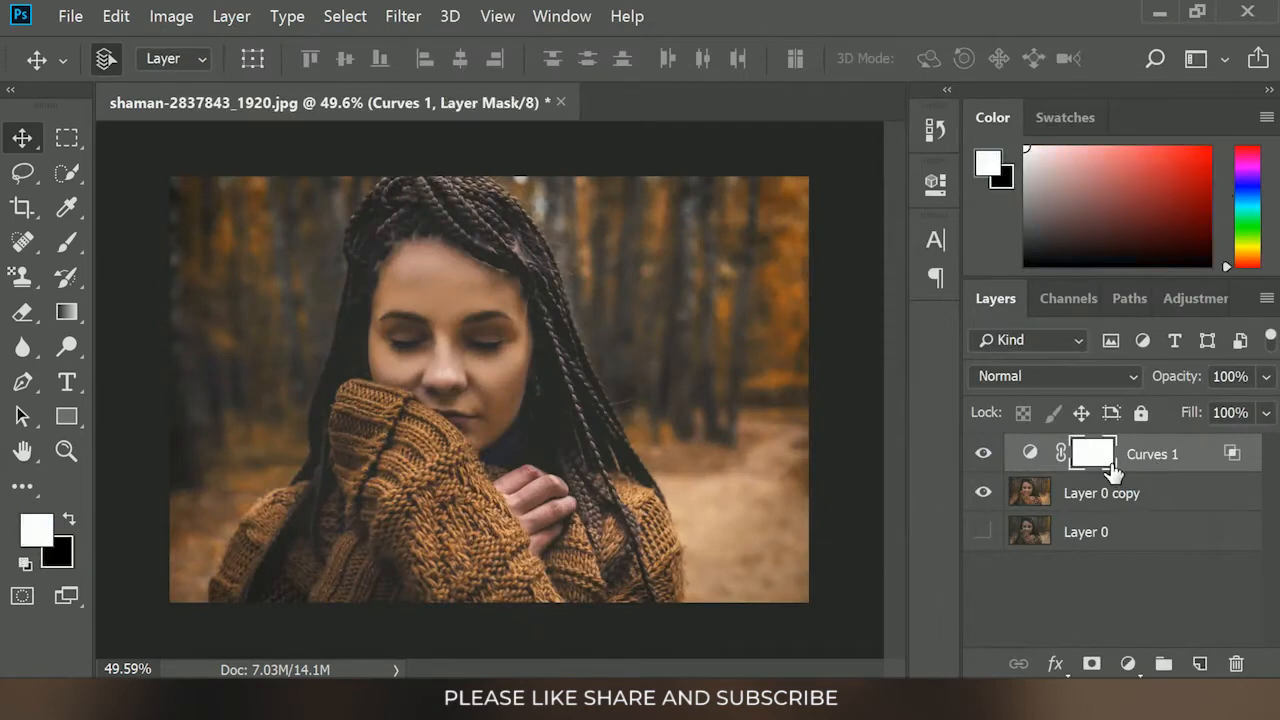
{"action": "key", "text": "ctrl+i"}
{"action": "left_click", "coordinate": [70, 244]}
{"action": "scroll", "coordinate": [466, 335], "scroll_direction": "up", "scroll_amount": 2}
{"action": "mouse_move", "coordinate": [462, 325]}
{"action": "left_mouse_down"}
{"action": "mouse_move", "coordinate": [415, 275]}
{"action": "mouse_move", "coordinate": [402, 322]}
{"action": "left_mouse_up"}
{"action": "mouse_move", "coordinate": [543, 382]}
{"action": "left_mouse_down"}
{"action": "mouse_move", "coordinate": [400, 308]}
{"action": "mouse_move", "coordinate": [412, 345]}
{"action": "left_mouse_up"}
{"action": "mouse_move", "coordinate": [490, 520]}
{"action": "left_mouse_down"}
{"action": "mouse_move", "coordinate": [430, 440]}
{"action": "mouse_move", "coordinate": [364, 558]}
{"action": "mouse_move", "coordinate": [220, 680]}
{"action": "left_mouse_up"}
{"action": "mouse_move", "coordinate": [400, 172]}
{"action": "left_mouse_down"}
{"action": "mouse_move", "coordinate": [607, 365]}
{"action": "mouse_move", "coordinate": [691, 597]}
{"action": "left_mouse_up"}
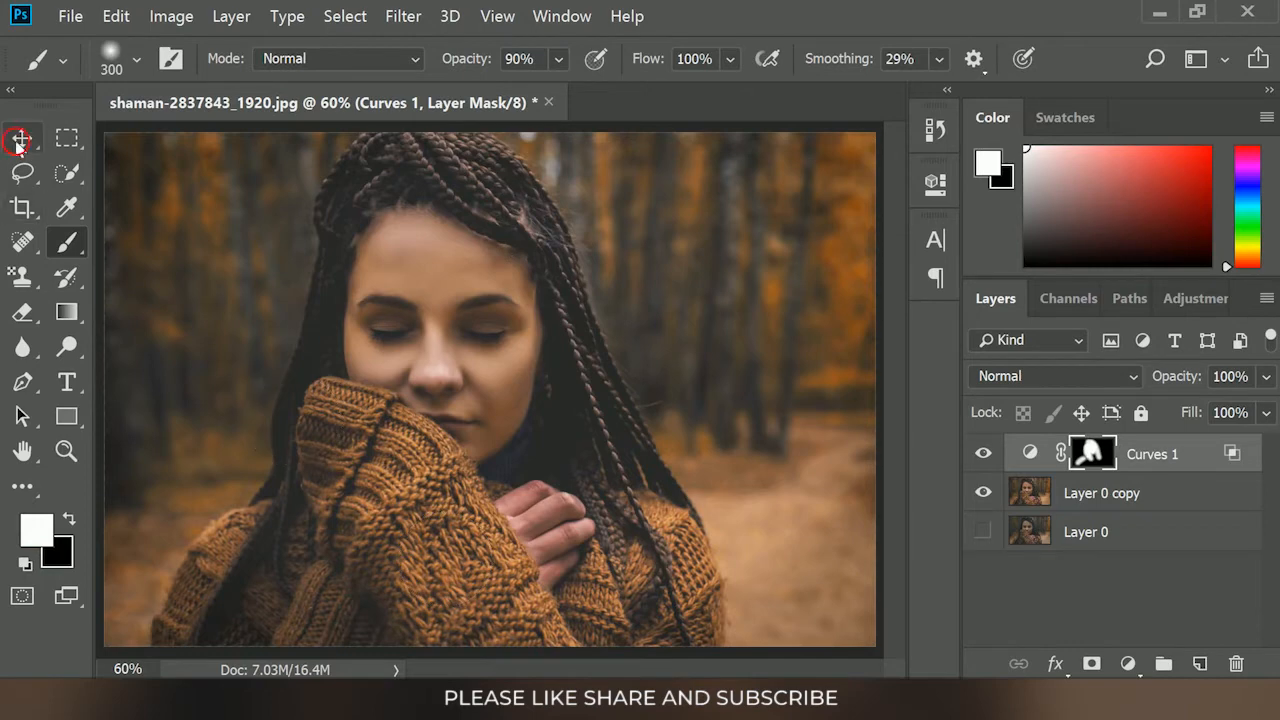
{"action": "key", "text": "v"}
{"action": "key", "text": "ctrl+0"}
Compare the portrait with and without the Curves 1 layer, and the full edit against the original Layer 0
{"action": "left_click", "coordinate": [986, 458]}
{"action": "left_click", "coordinate": [987, 458]}
{"action": "left_click", "coordinate": [987, 458]}
{"action": "left_click", "coordinate": [987, 458]}
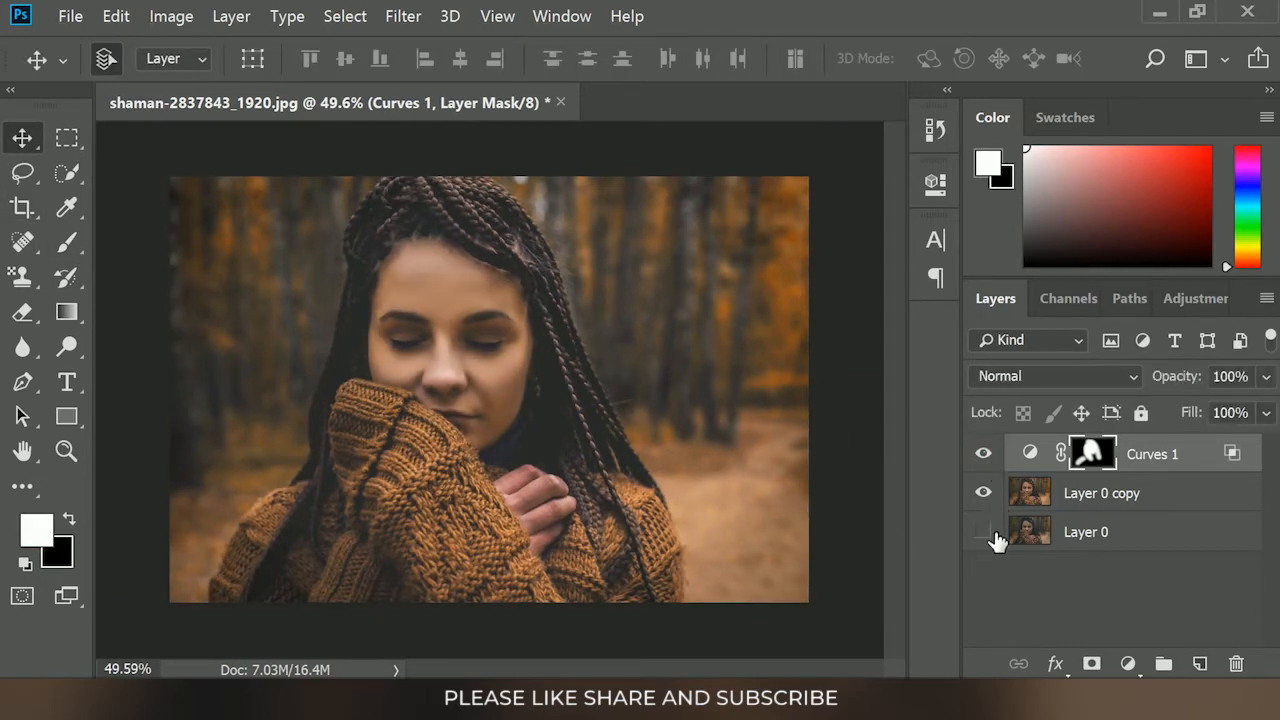
{"action": "left_click", "coordinate": [986, 494]}
{"action": "left_click", "coordinate": [984, 457]}
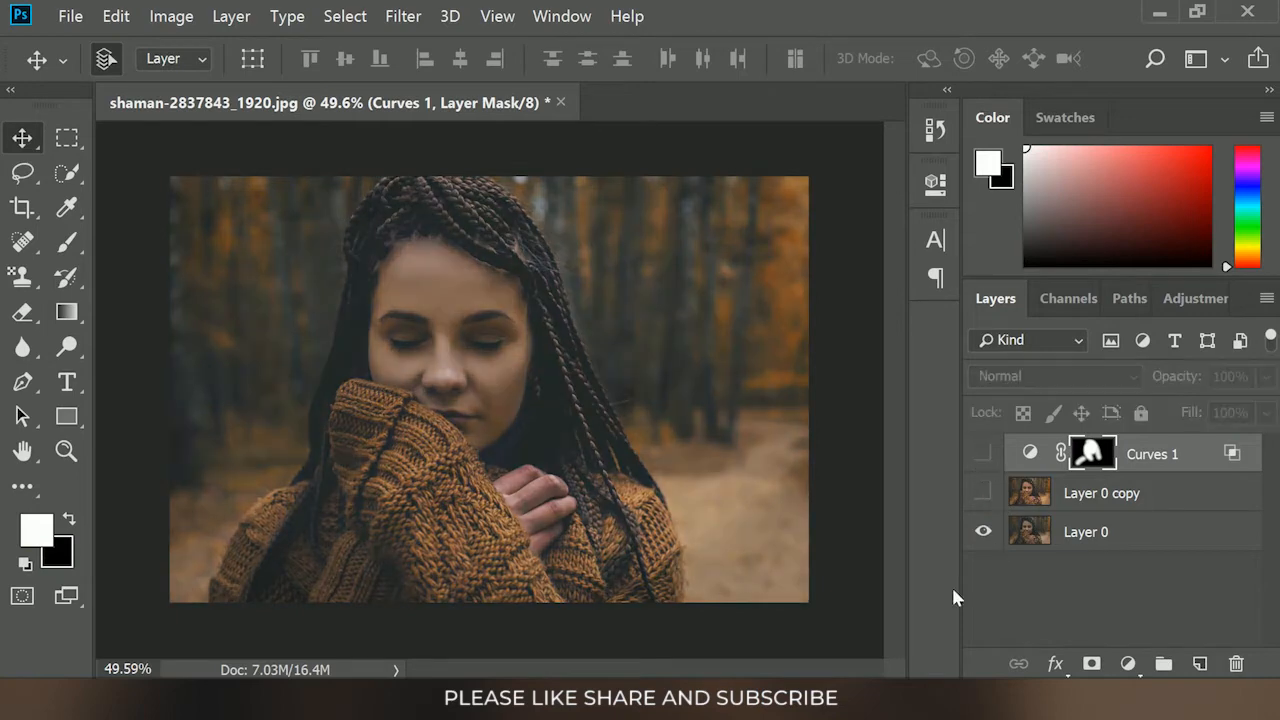
{"action": "left_click", "coordinate": [866, 458]}
{"action": "key", "text": "ctrl+0"}
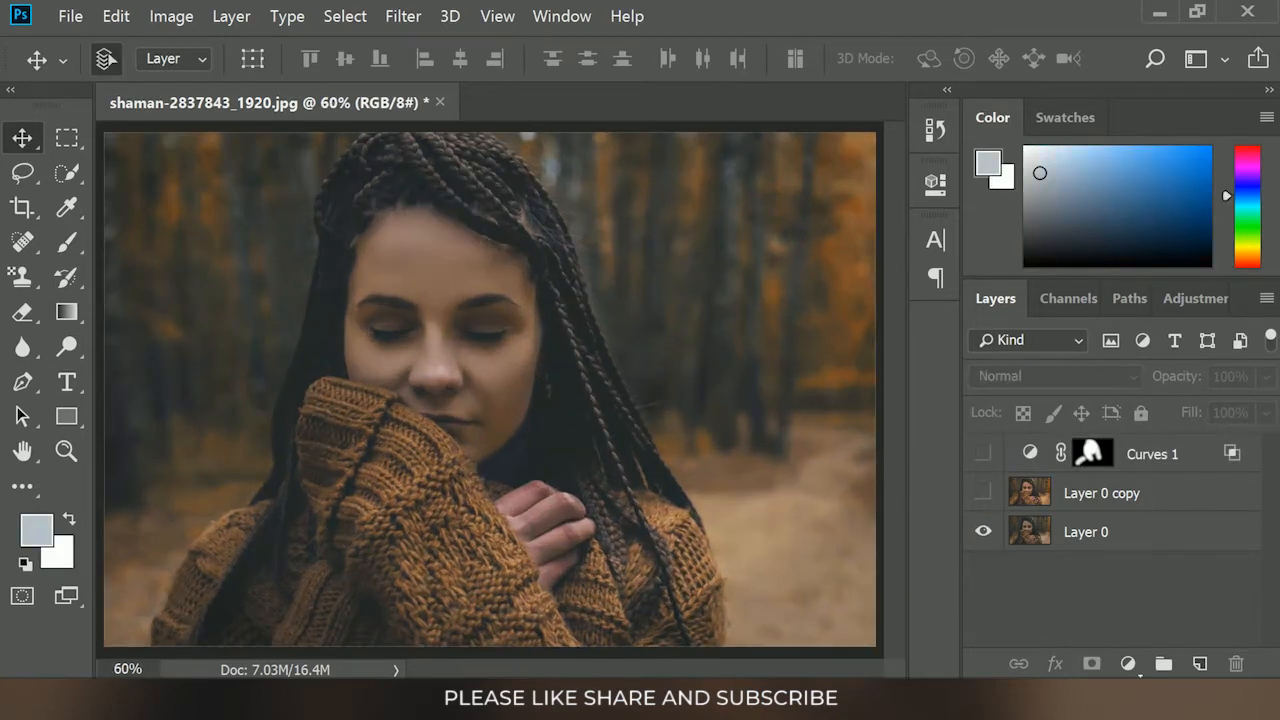
{"action": "left_click", "coordinate": [984, 493]}
{"action": "left_click", "coordinate": [986, 455]}
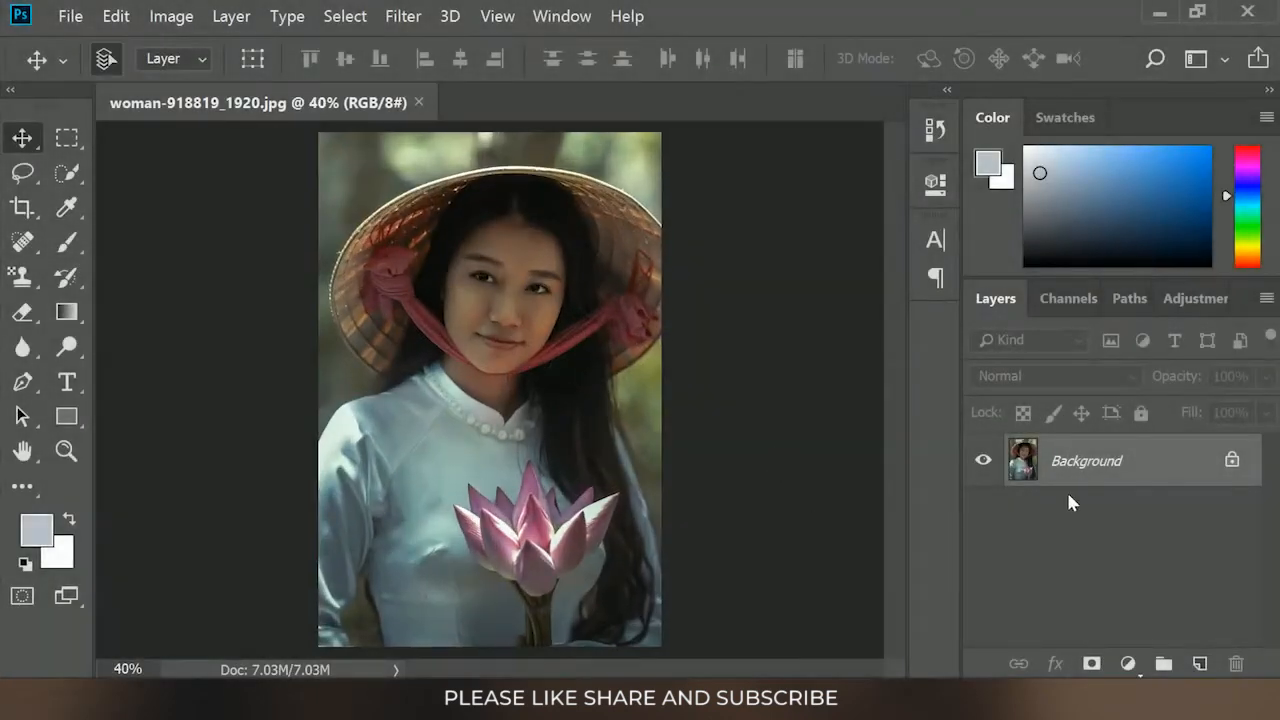
Convert the Background of the second portrait to a regular layer, duplicate it and hide the original Layer 0
{"action": "double_click", "coordinate": [1110, 462]}
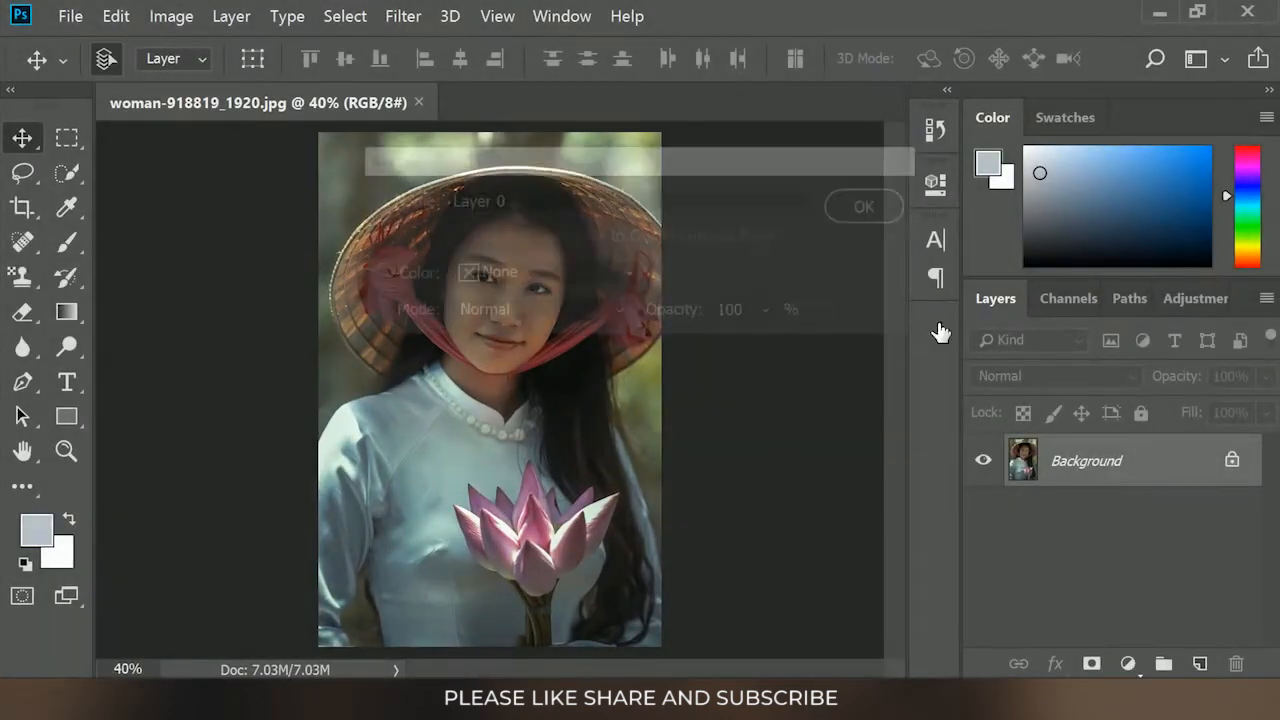
{"action": "key", "text": "Return"}
{"action": "key", "text": "ctrl+j"}
{"action": "left_click", "coordinate": [984, 514]}
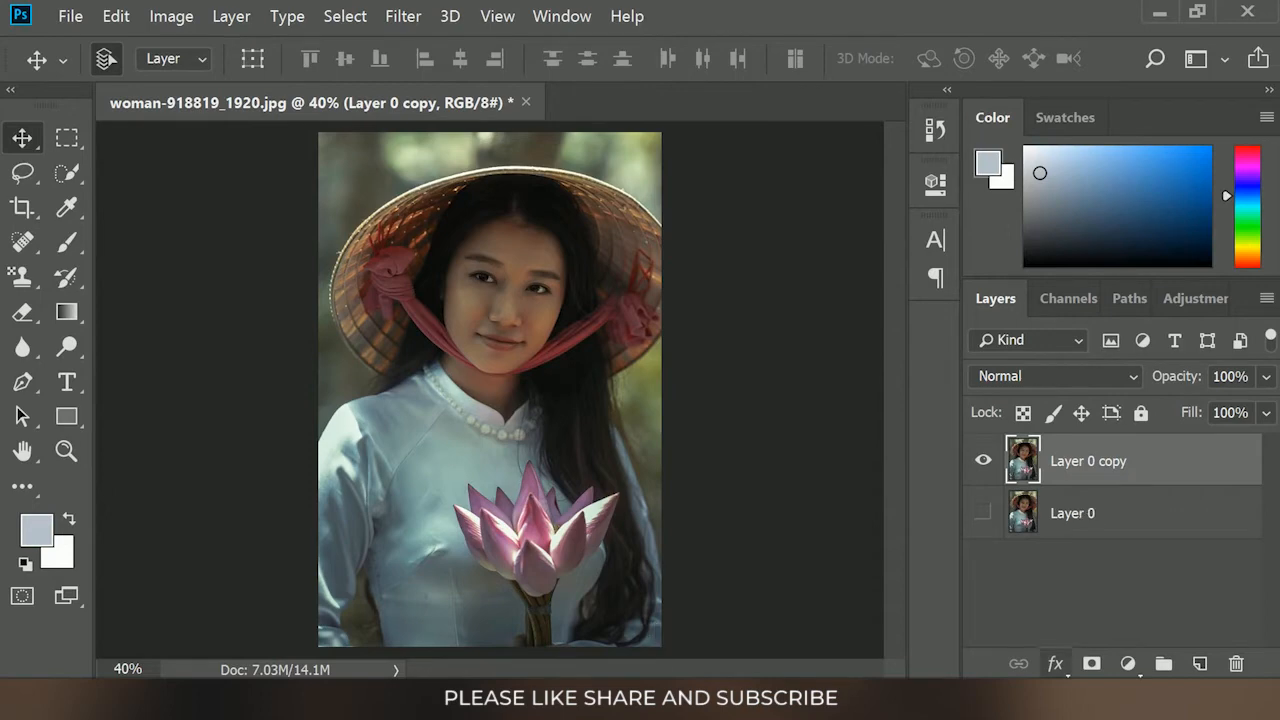
Open the Camera Raw Filter on Layer 0 copy and set both temperature and tint to +7
{"action": "left_click", "coordinate": [404, 17]}
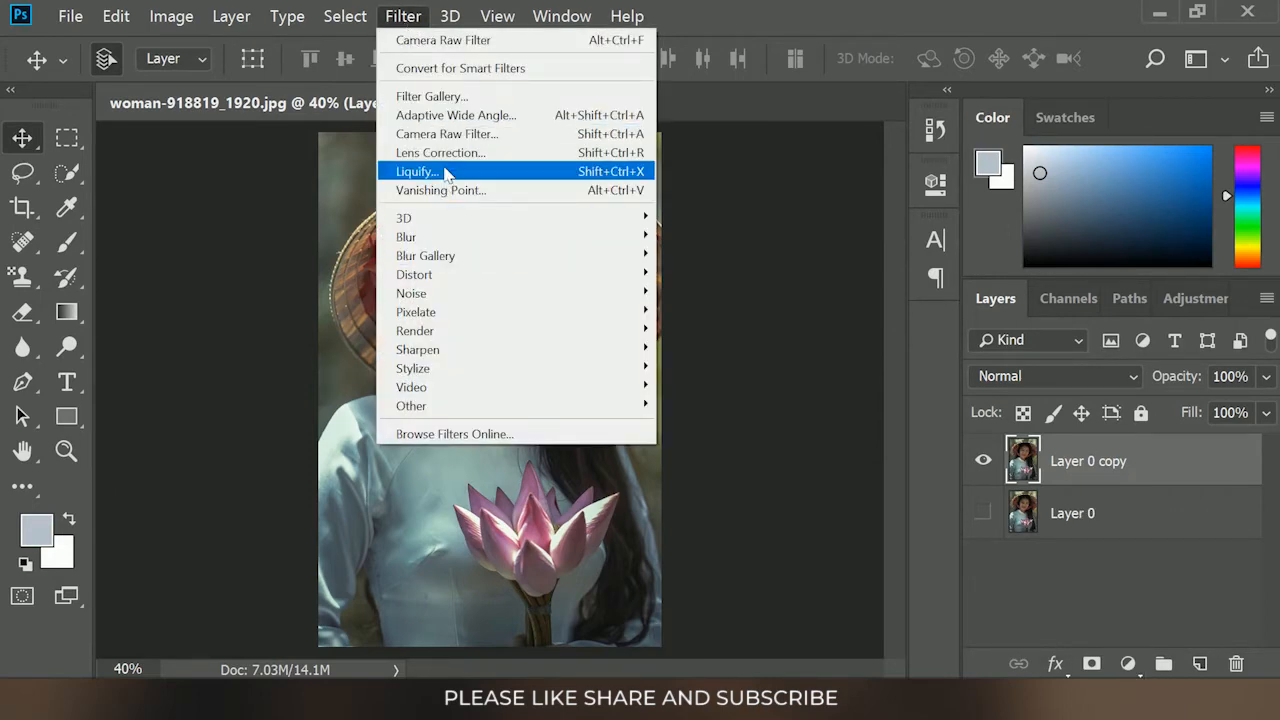
{"action": "left_click", "coordinate": [440, 133]}
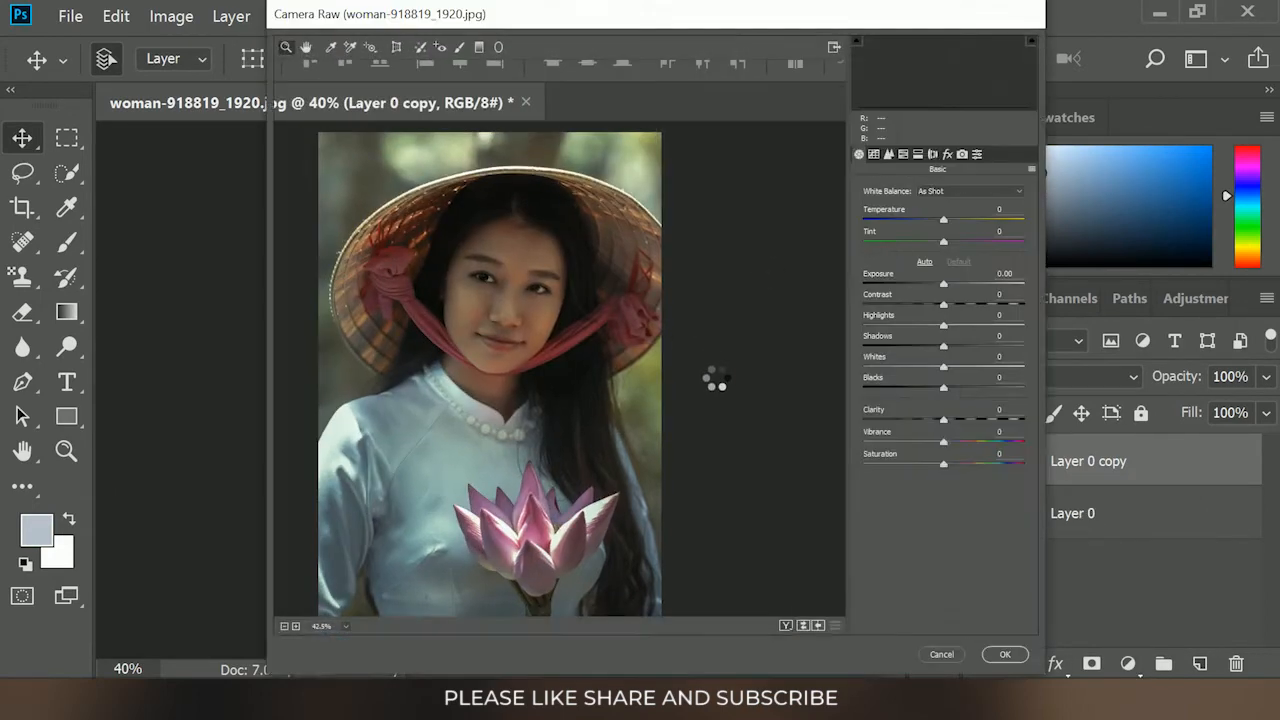
{"action": "left_click", "coordinate": [949, 220]}
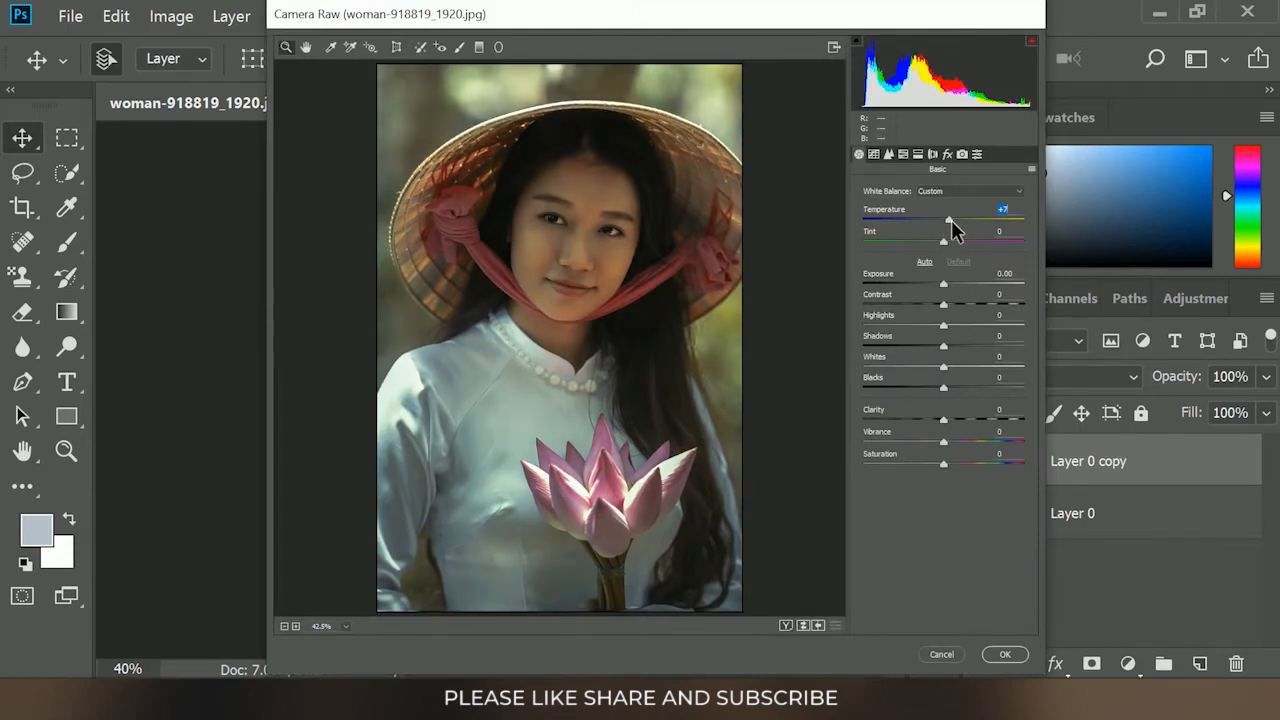
{"action": "left_click", "coordinate": [949, 241]}
Set exposure +0.40, contrast +13, highlights -8, shadows +28, whites -14, blacks +14, clarity +13, vibrance +6 and saturation +4
{"action": "left_click", "coordinate": [950, 284]}
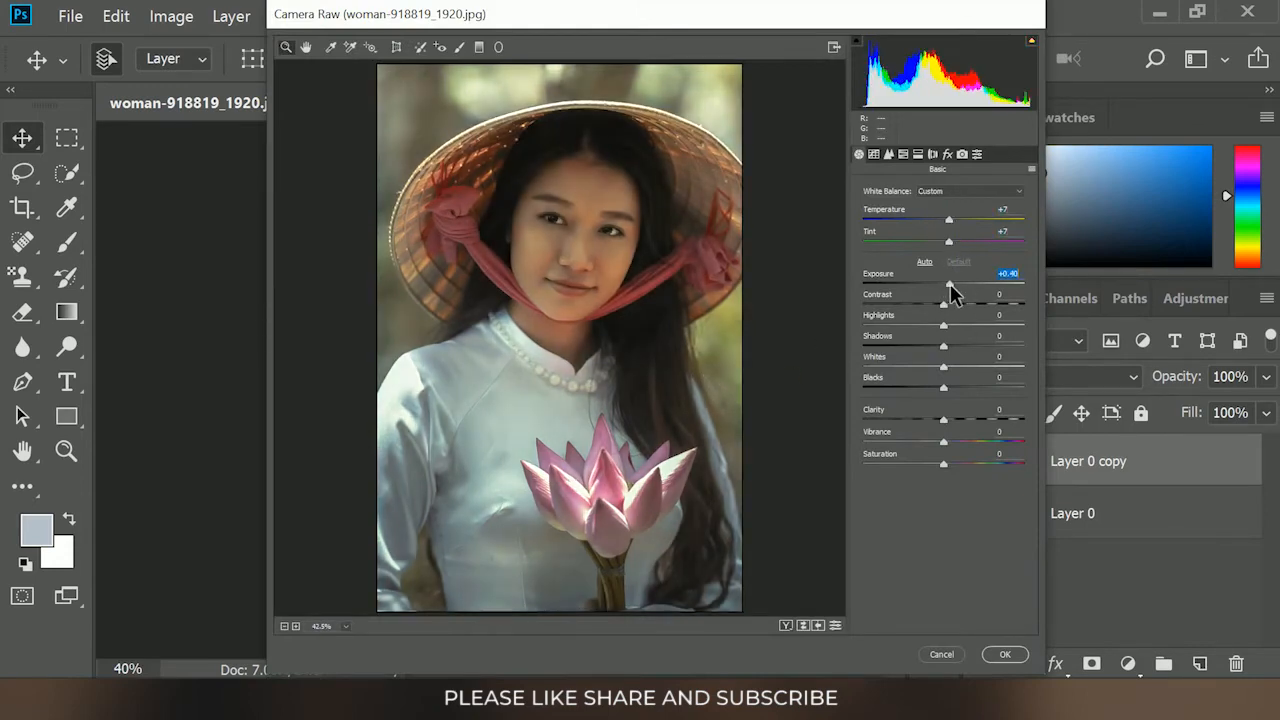
{"action": "left_click", "coordinate": [945, 304]}
{"action": "left_click_drag", "start_coordinate": [946, 305], "coordinate": [951, 466]}
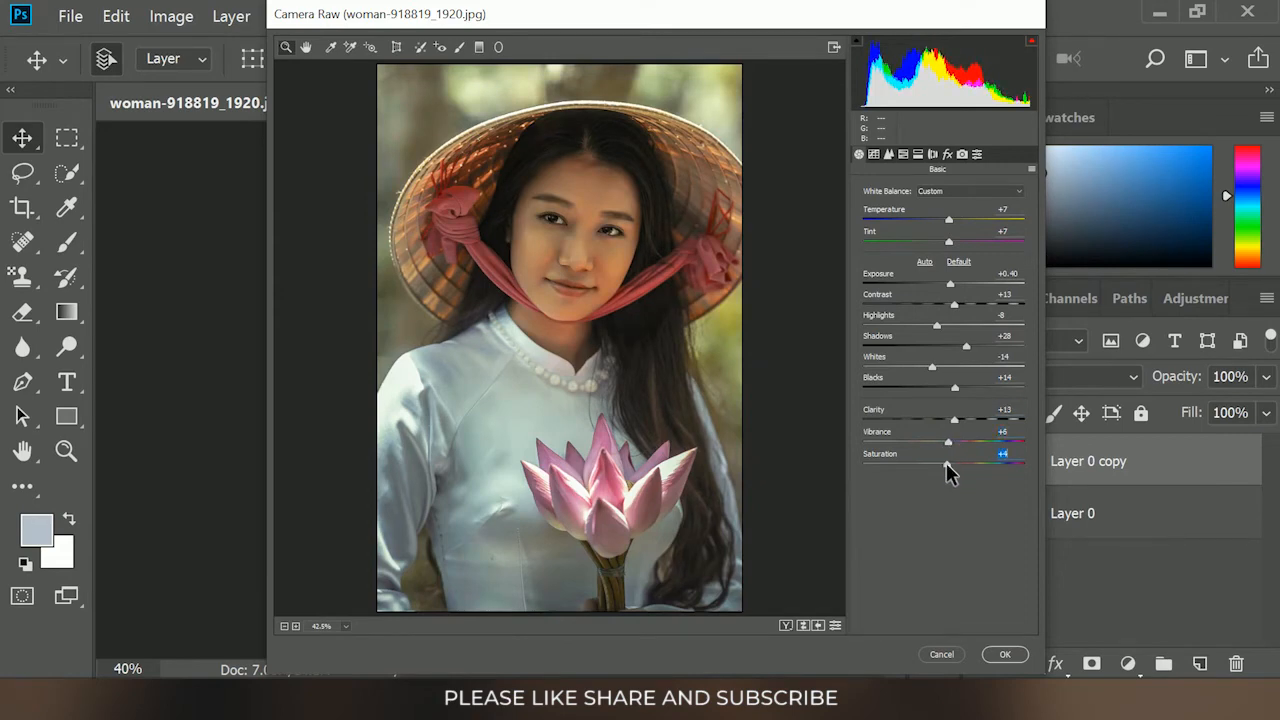
Add a subtle split tone, set the lens vignetting amount to -34, and apply the Camera Raw filter
{"action": "left_click", "coordinate": [918, 155]}
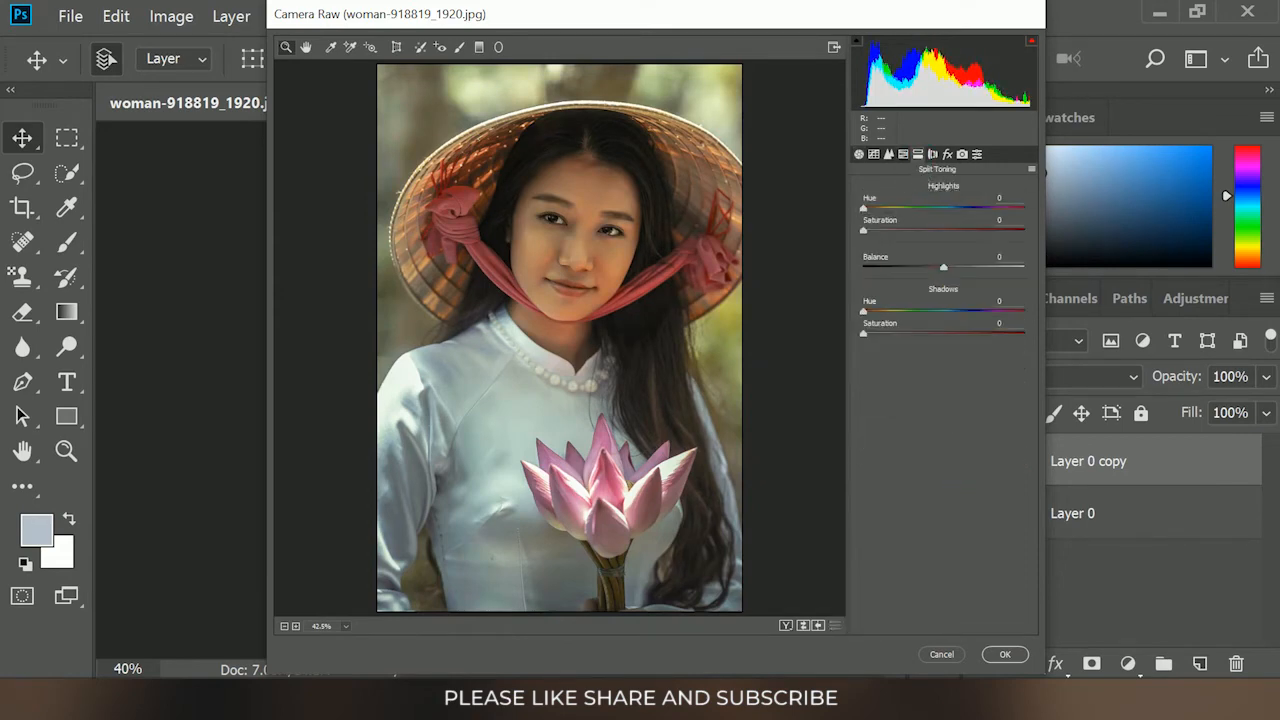
{"action": "left_click_drag", "start_coordinate": [865, 230], "coordinate": [873, 238]}
{"action": "left_click", "coordinate": [932, 154]}
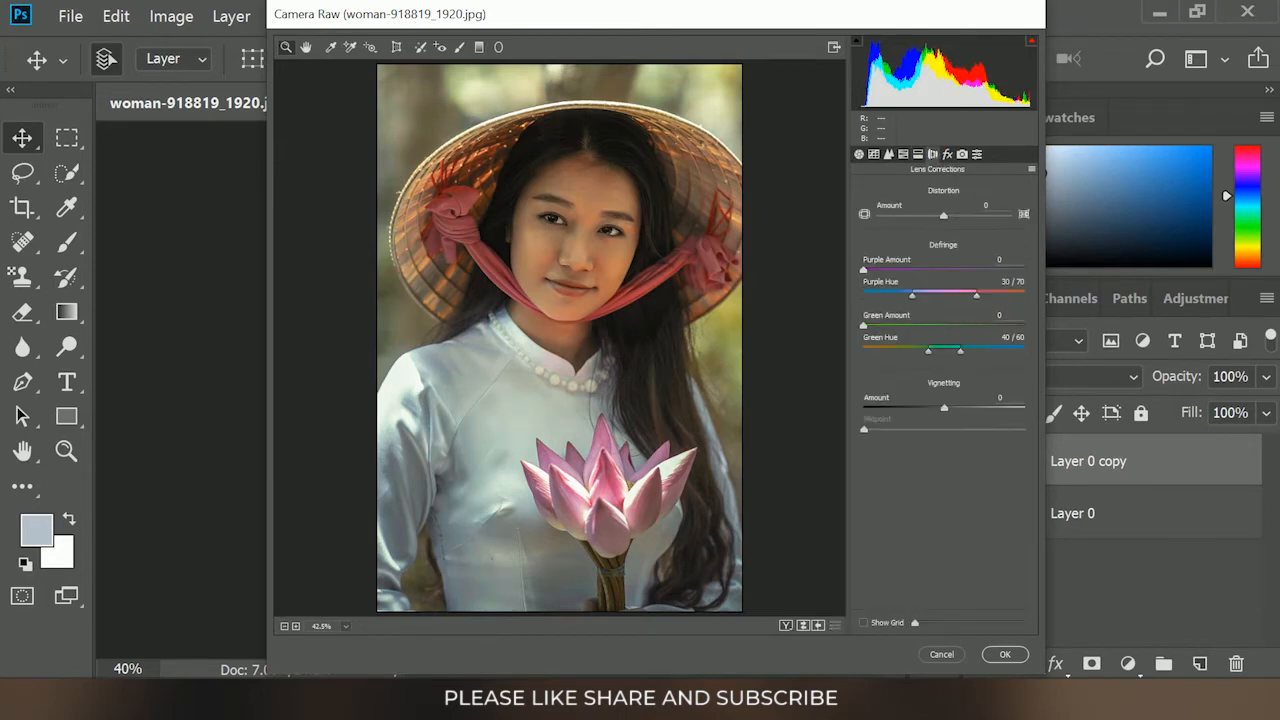
{"action": "left_click_drag", "start_coordinate": [945, 412], "coordinate": [915, 414]}
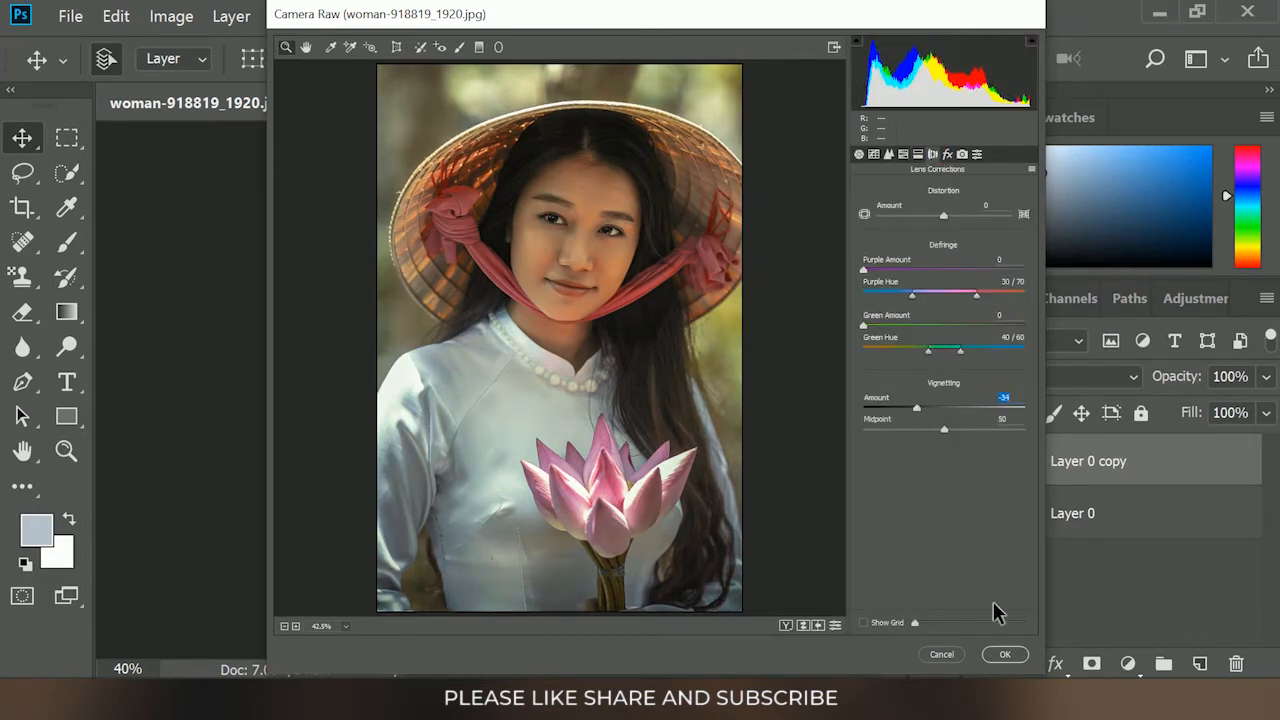
{"action": "left_click", "coordinate": [1005, 654]}
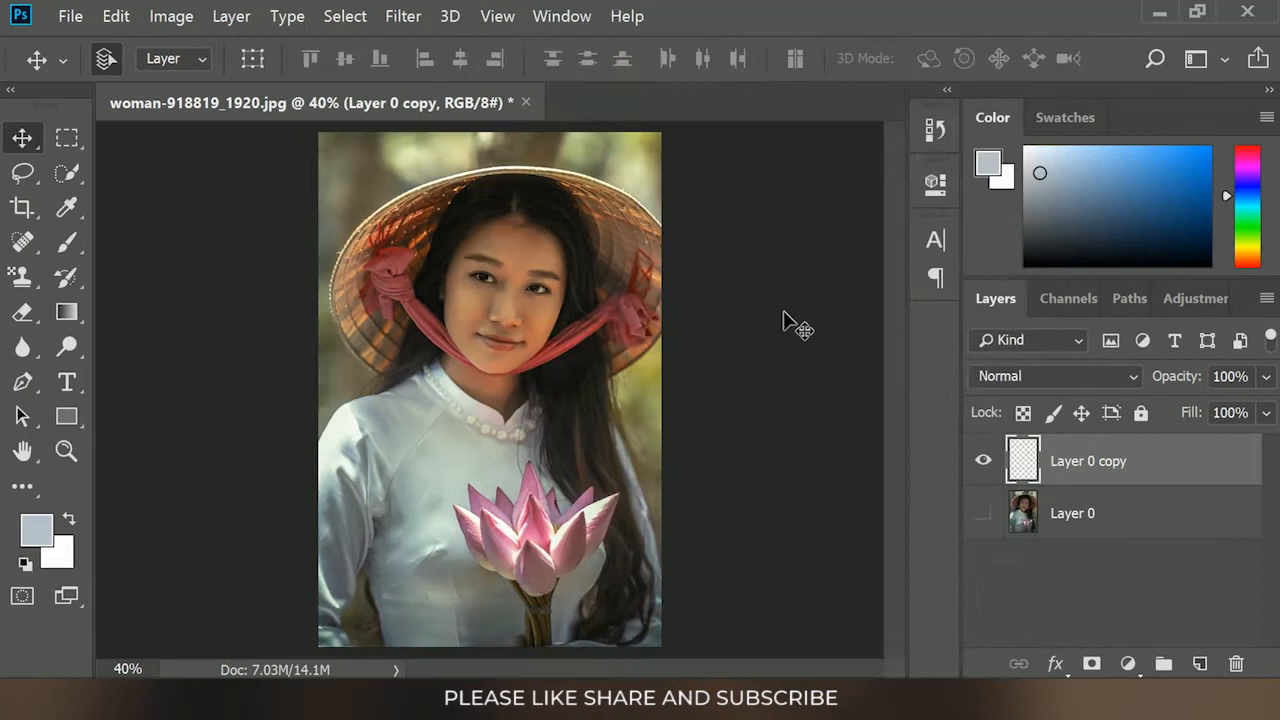
Add a Curves adjustment layer above the filtered copy of the hat portrait and raise its Red curve midtones
{"action": "left_click", "coordinate": [1128, 663]}
{"action": "left_click", "coordinate": [1140, 368]}
{"action": "left_click", "coordinate": [666, 291]}
{"action": "left_click", "coordinate": [630, 331]}
{"action": "left_click_drag", "start_coordinate": [738, 466], "coordinate": [740, 400]}
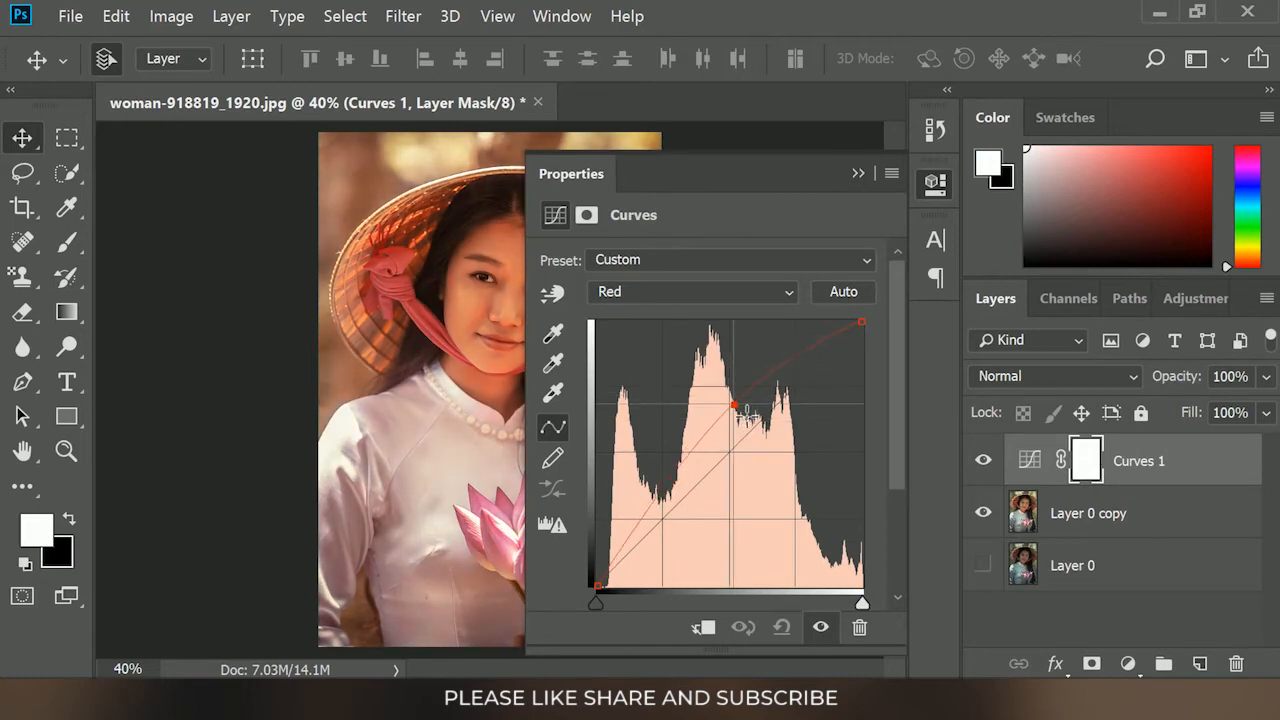
Raise the midtones of the Green and Blue curves to brighten the hat portrait and balance its colours
{"action": "left_click", "coordinate": [695, 291]}
{"action": "left_click", "coordinate": [620, 337]}
{"action": "left_click_drag", "start_coordinate": [753, 462], "coordinate": [731, 401]}
{"action": "left_click", "coordinate": [625, 292]}
{"action": "left_click", "coordinate": [605, 362]}
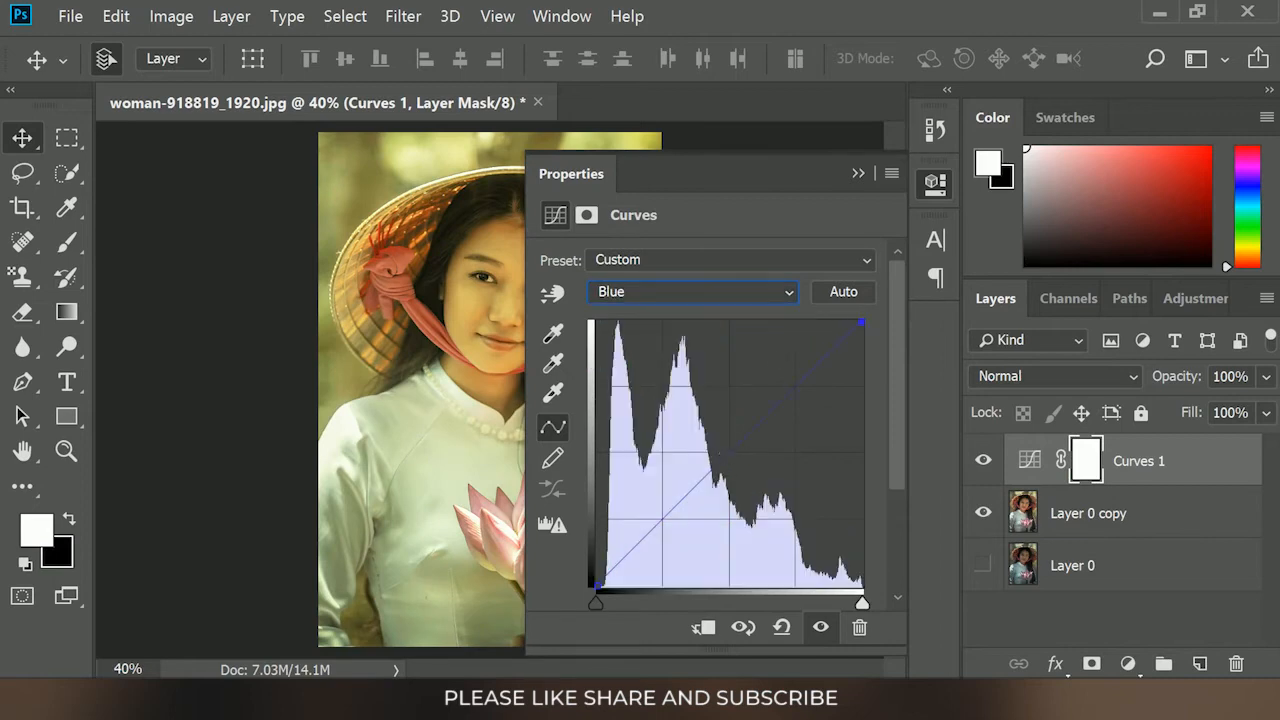
{"action": "left_click_drag", "start_coordinate": [741, 462], "coordinate": [743, 419]}
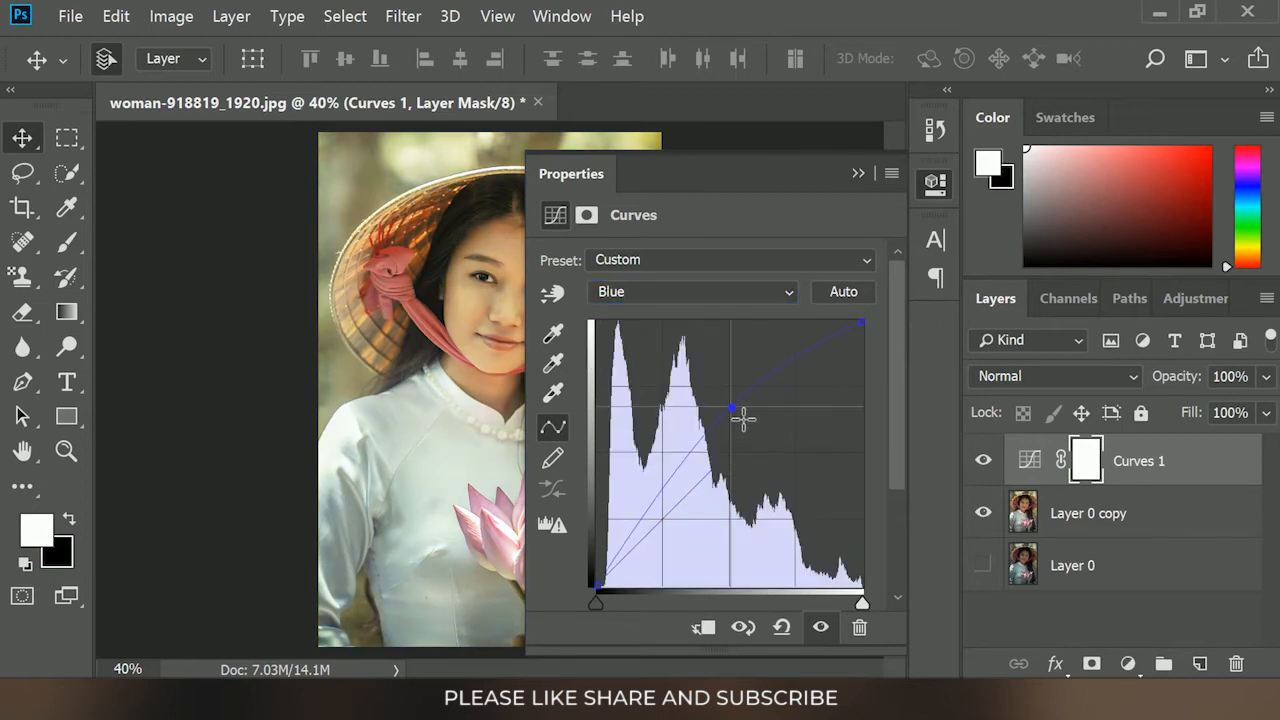
{"action": "left_click", "coordinate": [857, 173]}
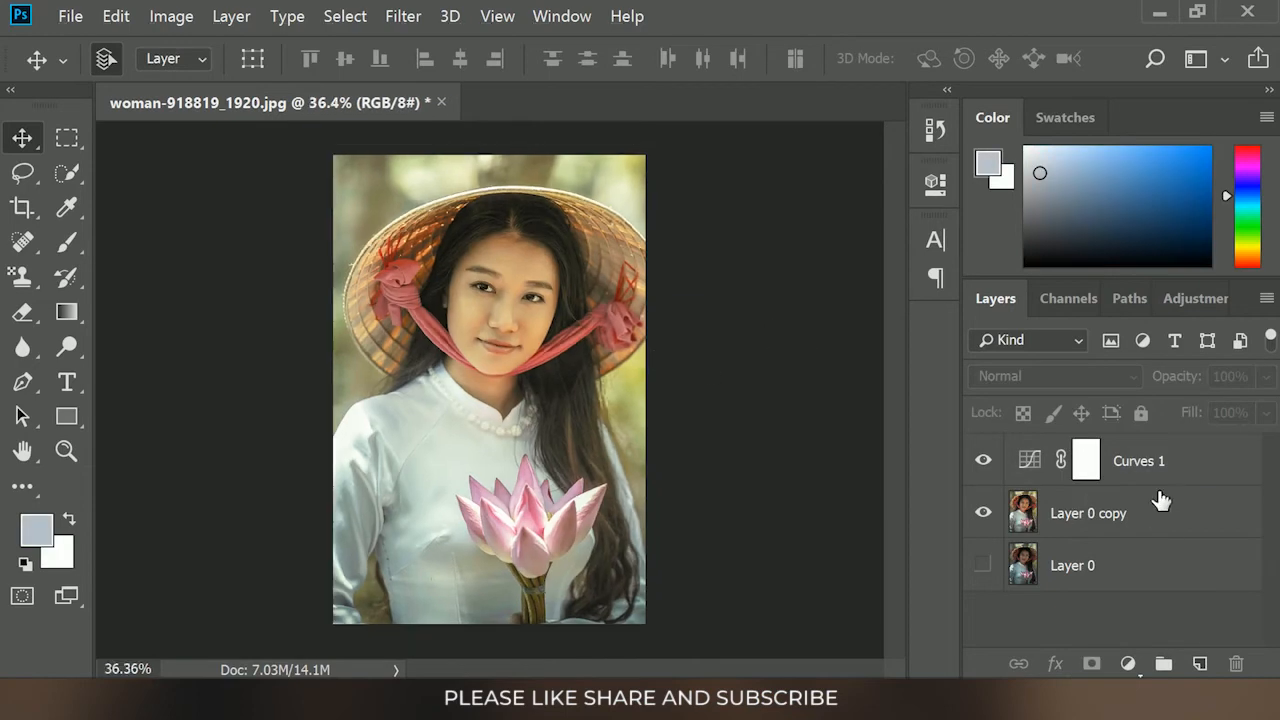
Blend Curves 1 into the image by splitting the Underlying Layer's dark Blend If slider to 55 / 186
{"action": "left_click", "coordinate": [1246, 470]}
{"action": "double_click", "coordinate": [1223, 471]}
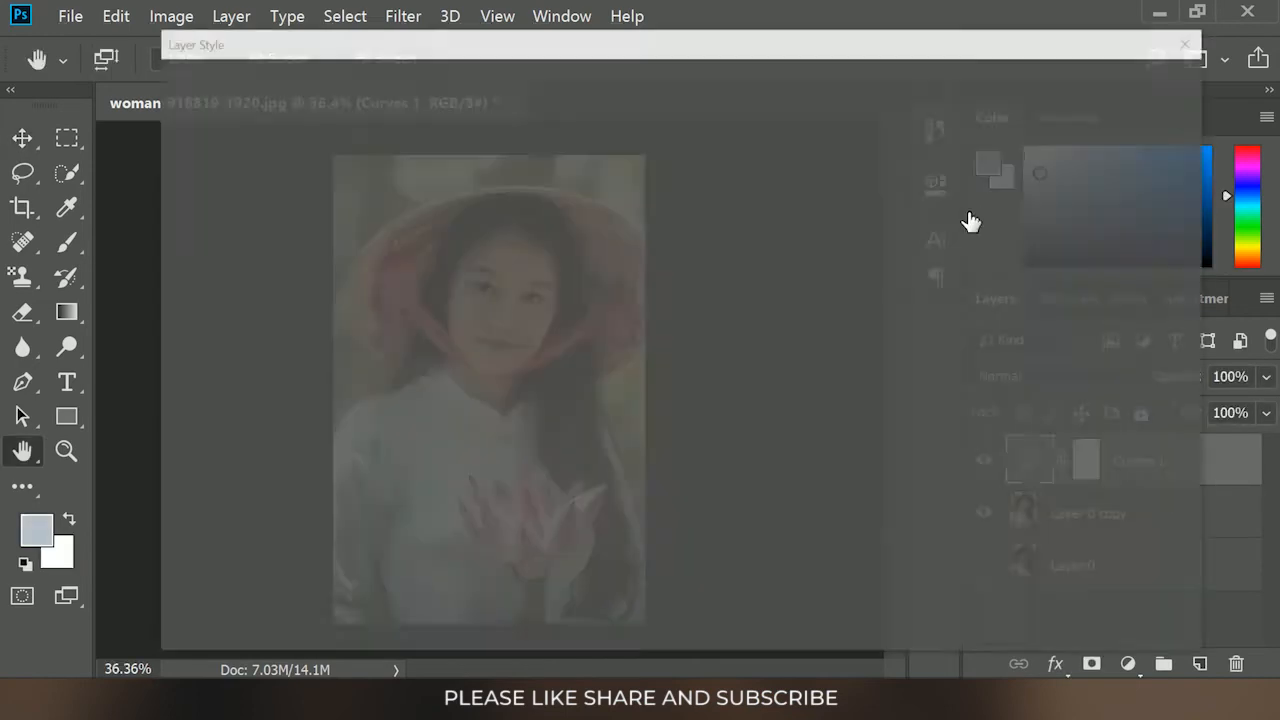
{"action": "left_click_drag", "start_coordinate": [675, 45], "coordinate": [1130, 60]}
{"action": "left_click_drag", "start_coordinate": [994, 569], "coordinate": [1177, 588]}
{"action": "left_click_drag", "start_coordinate": [993, 573], "coordinate": [1077, 604]}
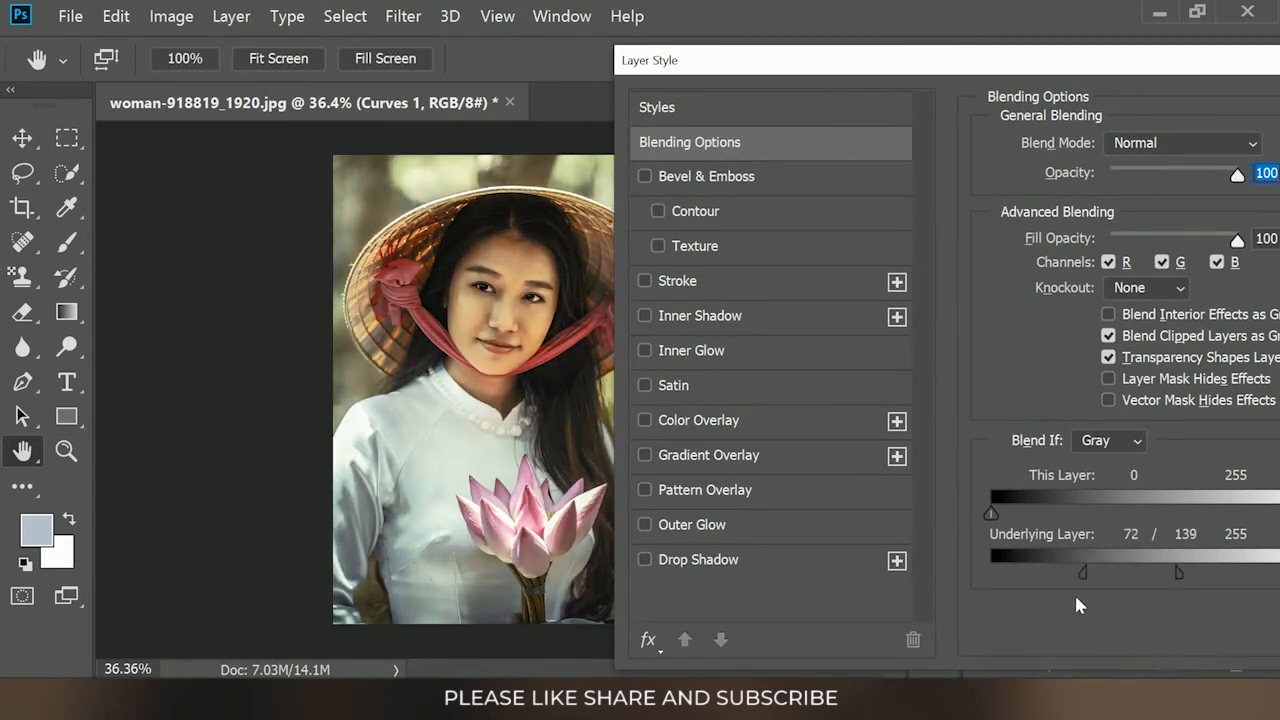
{"action": "left_click_drag", "start_coordinate": [1173, 569], "coordinate": [1221, 573]}
{"action": "left_click_drag", "start_coordinate": [913, 60], "coordinate": [863, 65]}
{"action": "mouse_move", "coordinate": [1045, 584]}
{"action": "left_mouse_down"}
{"action": "mouse_move", "coordinate": [1130, 589]}
{"action": "mouse_move", "coordinate": [1044, 585]}
{"action": "left_mouse_up"}
{"action": "mouse_move", "coordinate": [1172, 585]}
{"action": "left_mouse_down"}
{"action": "mouse_move", "coordinate": [1066, 571]}
{"action": "mouse_move", "coordinate": [1191, 586]}
{"action": "mouse_move", "coordinate": [1185, 598]}
{"action": "left_mouse_up"}
{"action": "left_click_drag", "start_coordinate": [1021, 578], "coordinate": [1048, 598]}
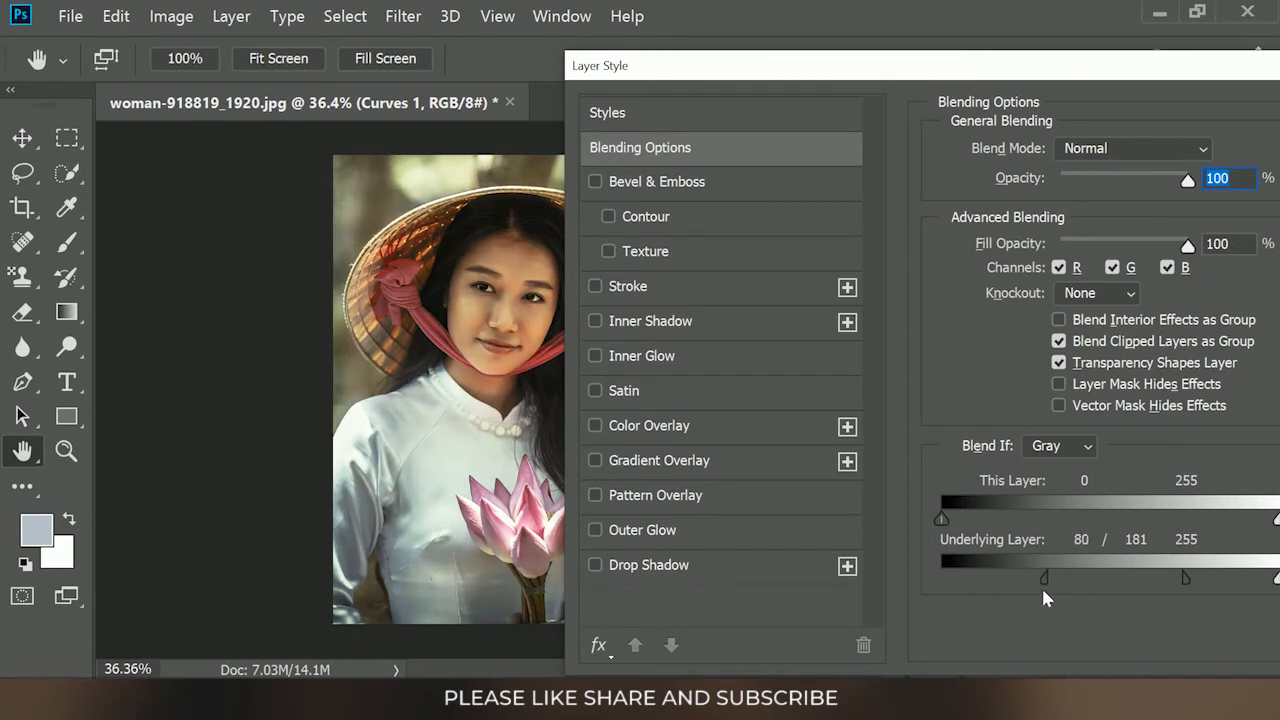
{"action": "mouse_move", "coordinate": [1182, 576]}
{"action": "left_mouse_down"}
{"action": "mouse_move", "coordinate": [1127, 567]}
{"action": "mouse_move", "coordinate": [1191, 582]}
{"action": "left_mouse_up"}
{"action": "mouse_move", "coordinate": [1020, 582]}
{"action": "left_mouse_down"}
{"action": "mouse_move", "coordinate": [1082, 585]}
{"action": "mouse_move", "coordinate": [1012, 584]}
{"action": "left_mouse_up"}
{"action": "left_click_drag", "start_coordinate": [888, 67], "coordinate": [536, 58]}
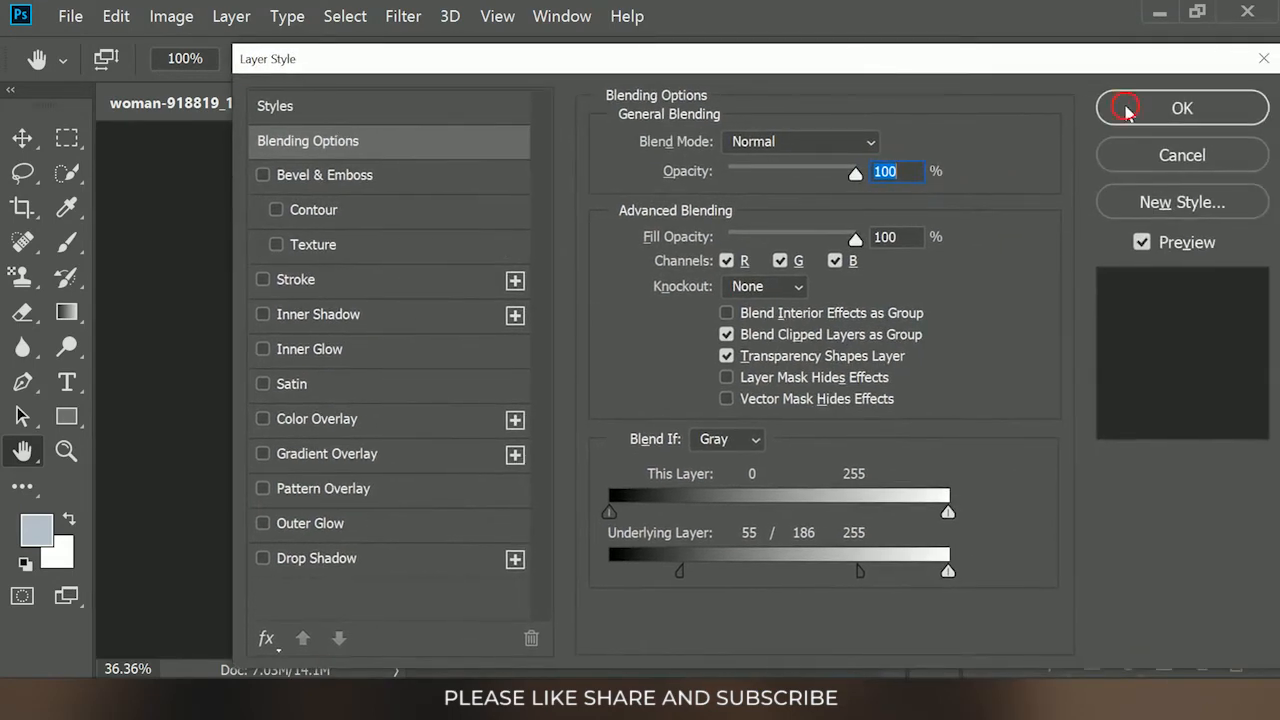
{"action": "key", "text": "Return"}
{"action": "key", "text": "v"}
Invert the Curves 1 layer mask and paint white with a 300 px brush at 90% opacity over the woman's face and neck
{"action": "left_click", "coordinate": [1088, 465]}
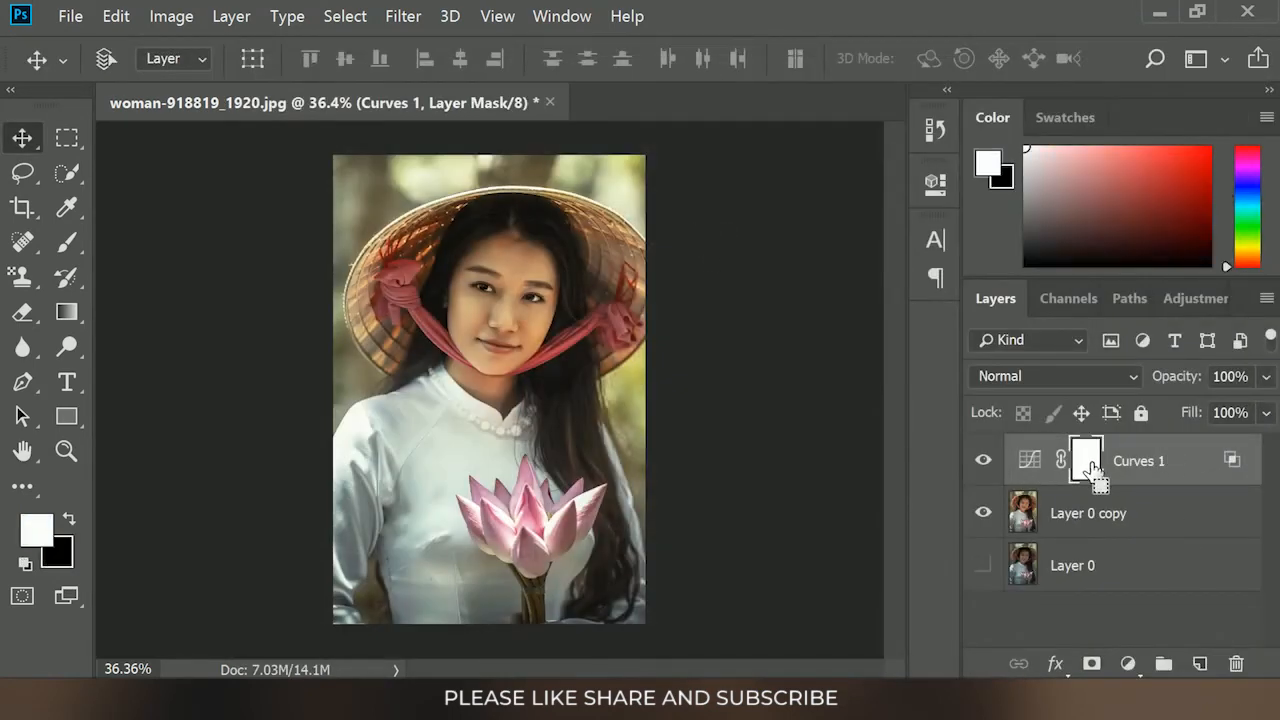
{"action": "key", "text": "ctrl+i"}
{"action": "left_click", "coordinate": [67, 242]}
{"action": "left_click", "coordinate": [203, 245]}
{"action": "scroll", "coordinate": [511, 250], "scroll_direction": "up", "scroll_amount": 3}
{"action": "mouse_move", "coordinate": [515, 236]}
{"action": "left_mouse_down"}
{"action": "mouse_move", "coordinate": [480, 301]}
{"action": "mouse_move", "coordinate": [540, 237]}
{"action": "mouse_move", "coordinate": [535, 335]}
{"action": "mouse_move", "coordinate": [485, 392]}
{"action": "mouse_move", "coordinate": [562, 428]}
{"action": "left_mouse_up"}
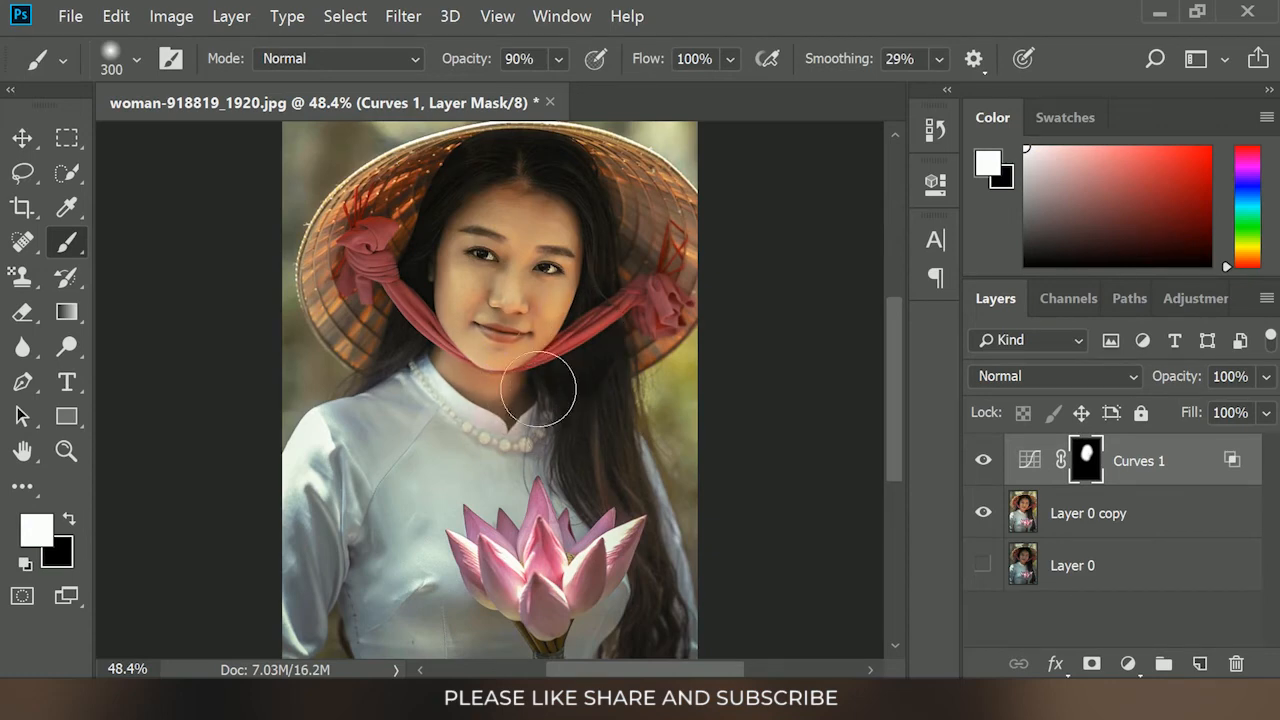
{"action": "left_click_drag", "start_coordinate": [460, 398], "coordinate": [589, 472]}
Paint more white on the Curves 1 mask over the hat, and with a 600 px brush over the dress and lotus
{"action": "scroll", "coordinate": [589, 472], "scroll_direction": "down", "scroll_amount": 2}
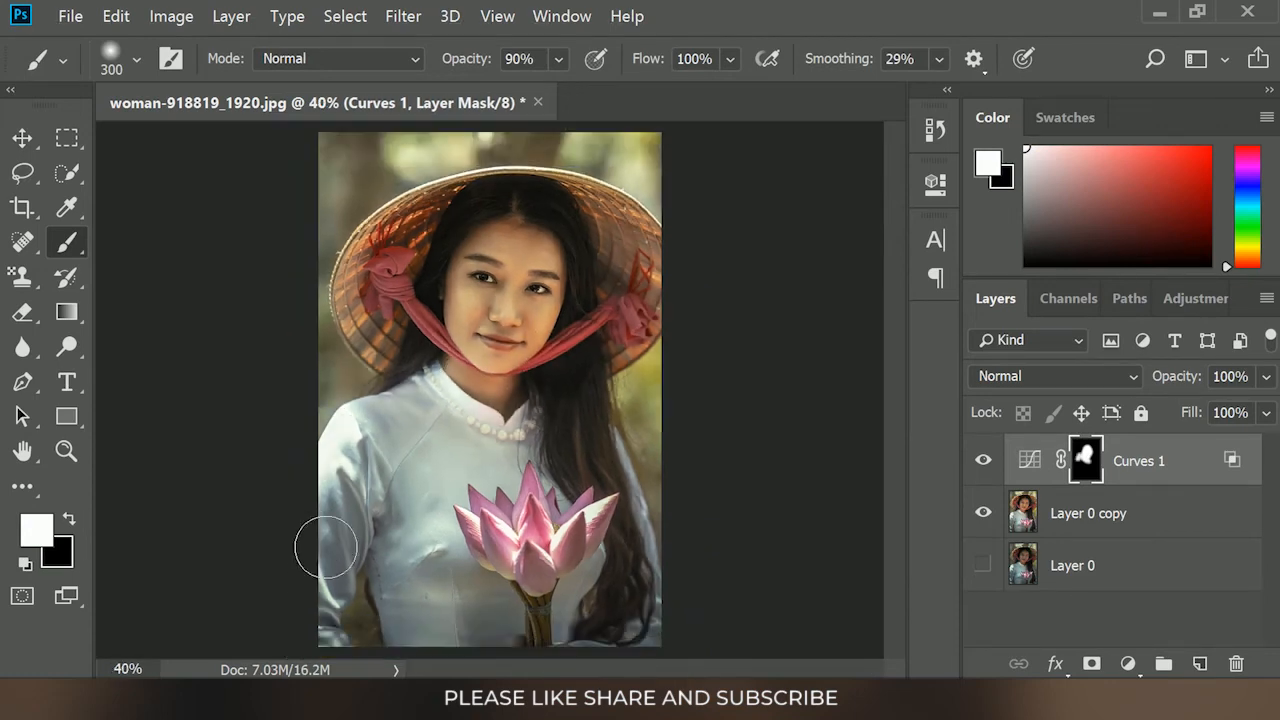
{"action": "left_click_drag", "start_coordinate": [397, 334], "coordinate": [368, 292]}
{"action": "key", "text": "bracketright"}
{"action": "key", "text": "bracketright"}
{"action": "key", "text": "bracketright"}
{"action": "mouse_move", "coordinate": [532, 520]}
{"action": "left_mouse_down"}
{"action": "mouse_move", "coordinate": [666, 656]}
{"action": "mouse_move", "coordinate": [580, 650]}
{"action": "mouse_move", "coordinate": [572, 620]}
{"action": "left_mouse_up"}
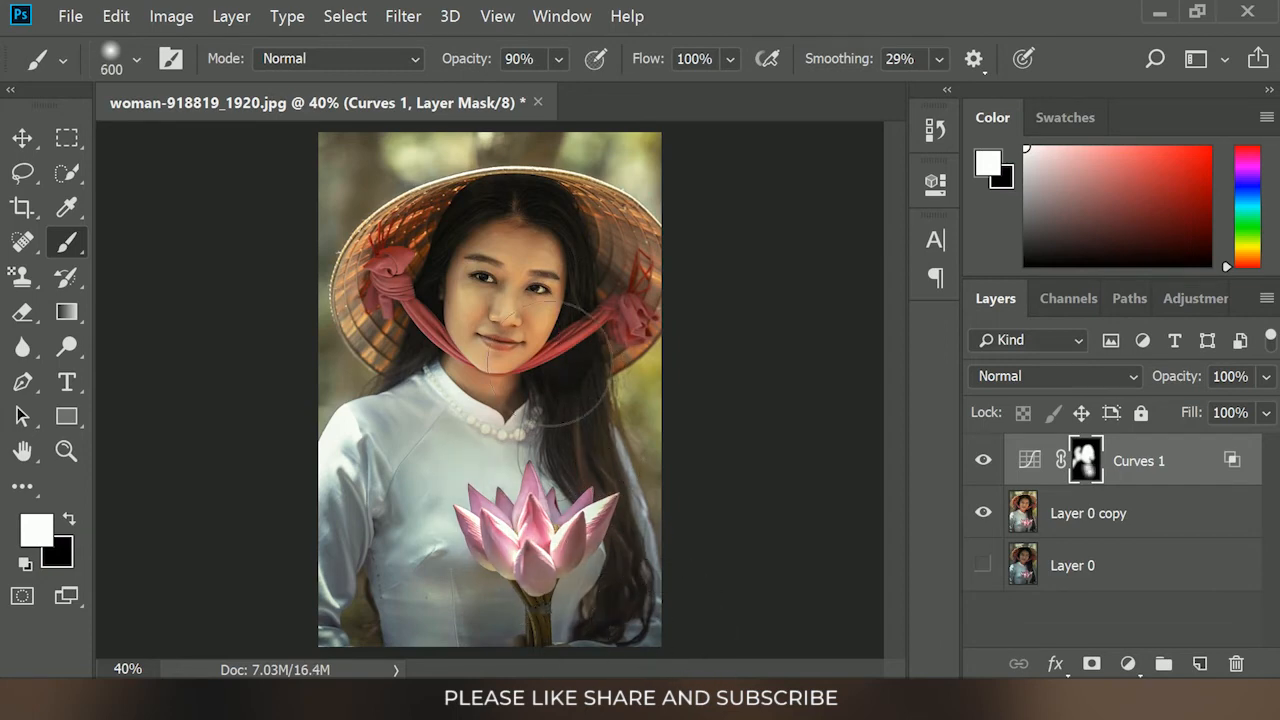
{"action": "key", "text": "bracketleft"}
{"action": "key", "text": "bracketleft"}
{"action": "left_click", "coordinate": [22, 138]}
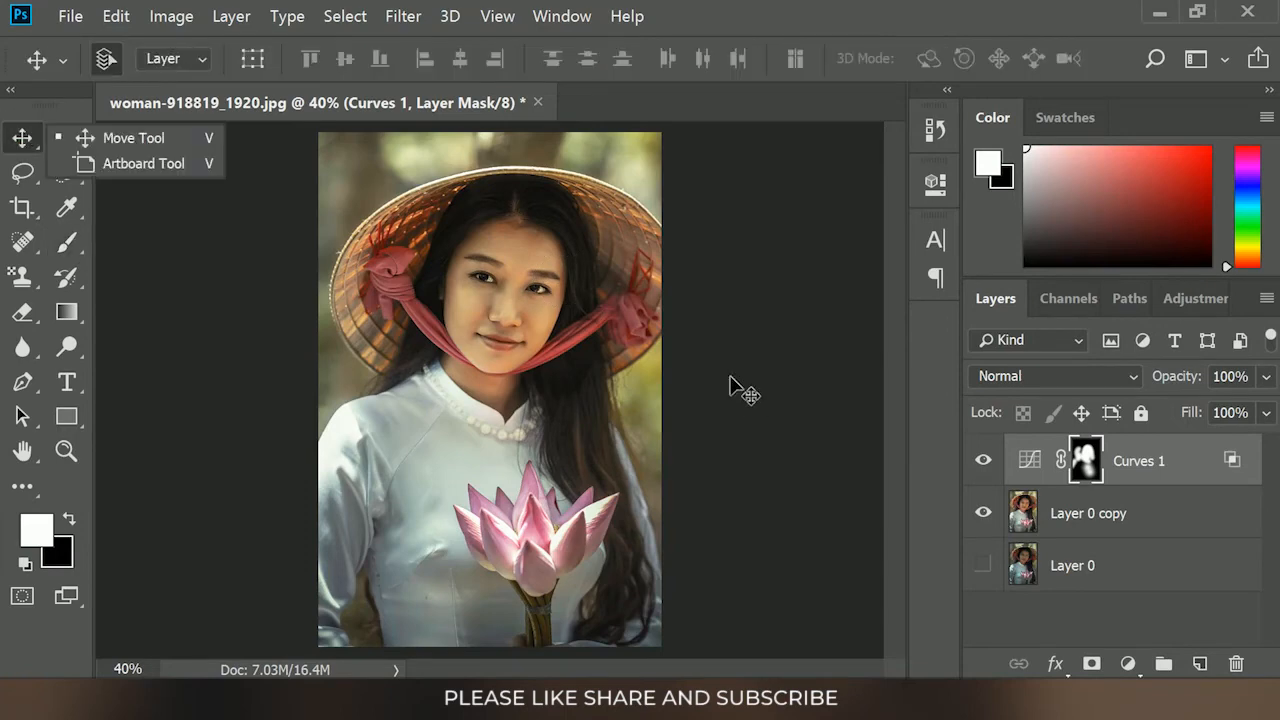
{"action": "left_click", "coordinate": [755, 415]}
Create a new layer above Curves 1 and set the brush's foreground colour to a warm yellow-orange
{"action": "left_click", "coordinate": [1211, 669]}
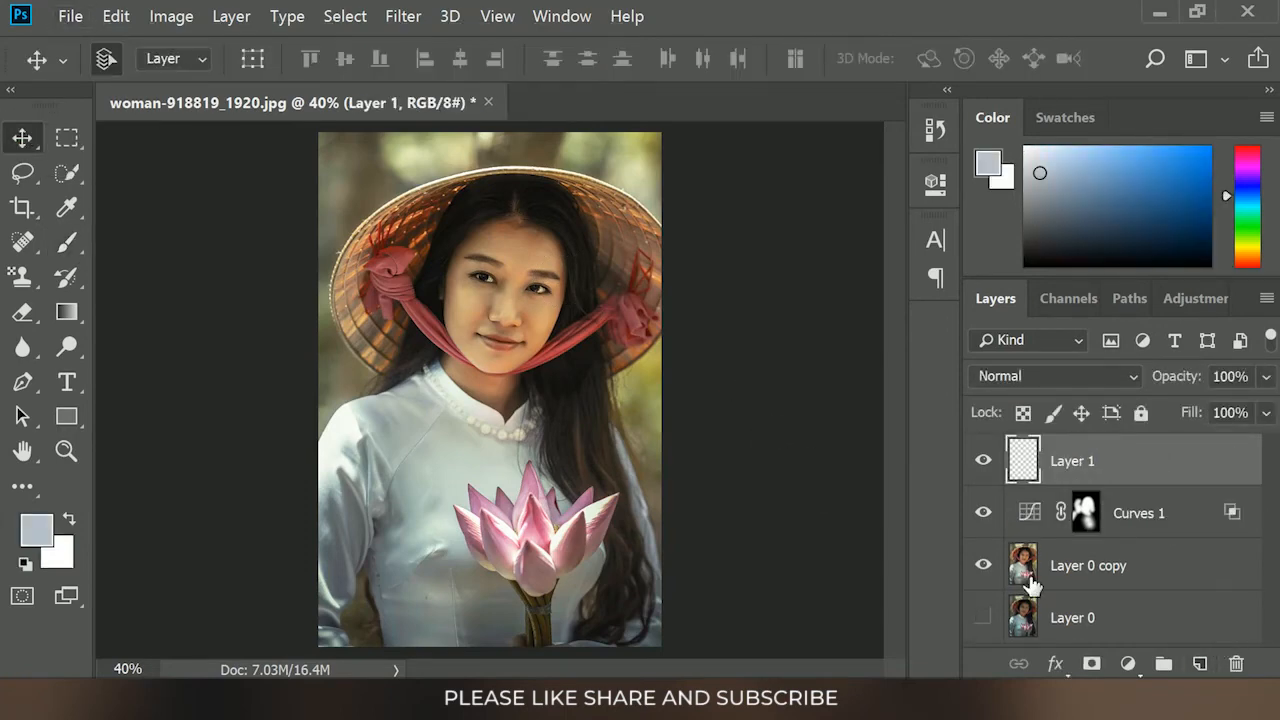
{"action": "scroll", "coordinate": [350, 345], "scroll_direction": "down", "scroll_amount": 1}
{"action": "left_click", "coordinate": [78, 248]}
{"action": "left_click", "coordinate": [165, 249]}
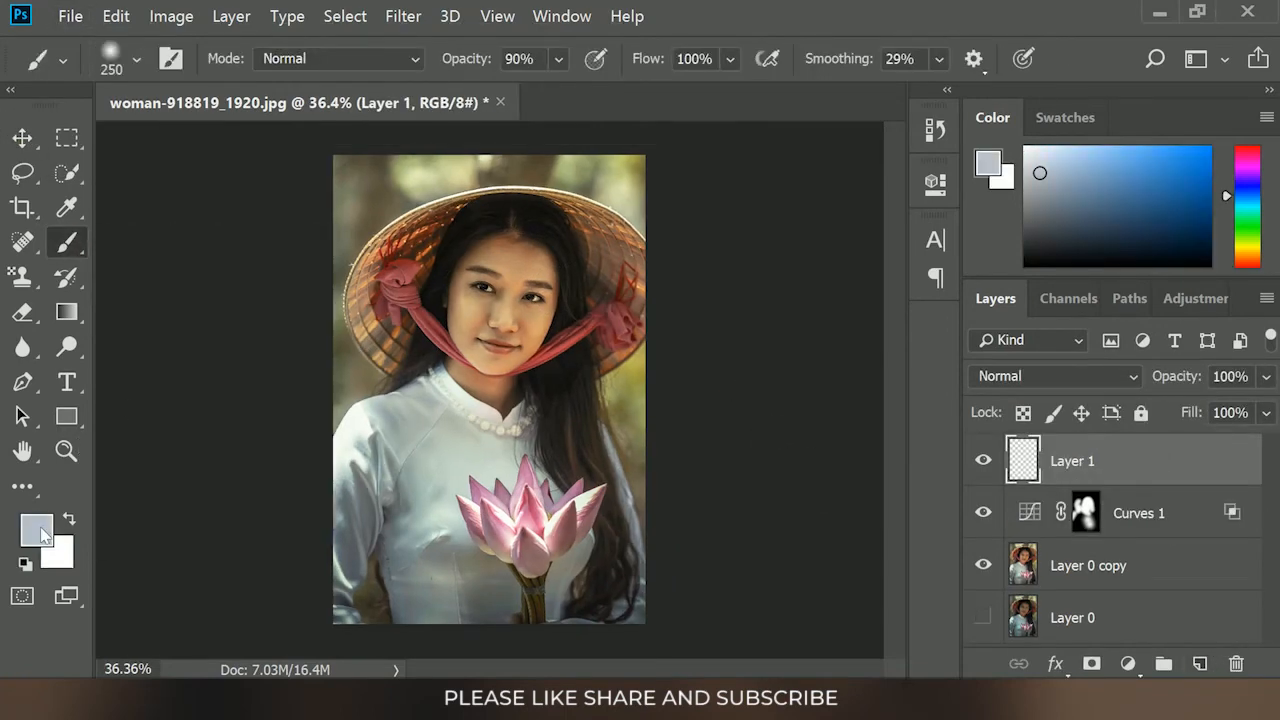
{"action": "left_click", "coordinate": [36, 529]}
{"action": "left_click", "coordinate": [812, 553]}
{"action": "mouse_move", "coordinate": [484, 328]}
{"action": "left_mouse_down"}
{"action": "mouse_move", "coordinate": [569, 306]}
{"action": "mouse_move", "coordinate": [646, 257]}
{"action": "left_mouse_up"}
{"action": "left_click", "coordinate": [1038, 242]}
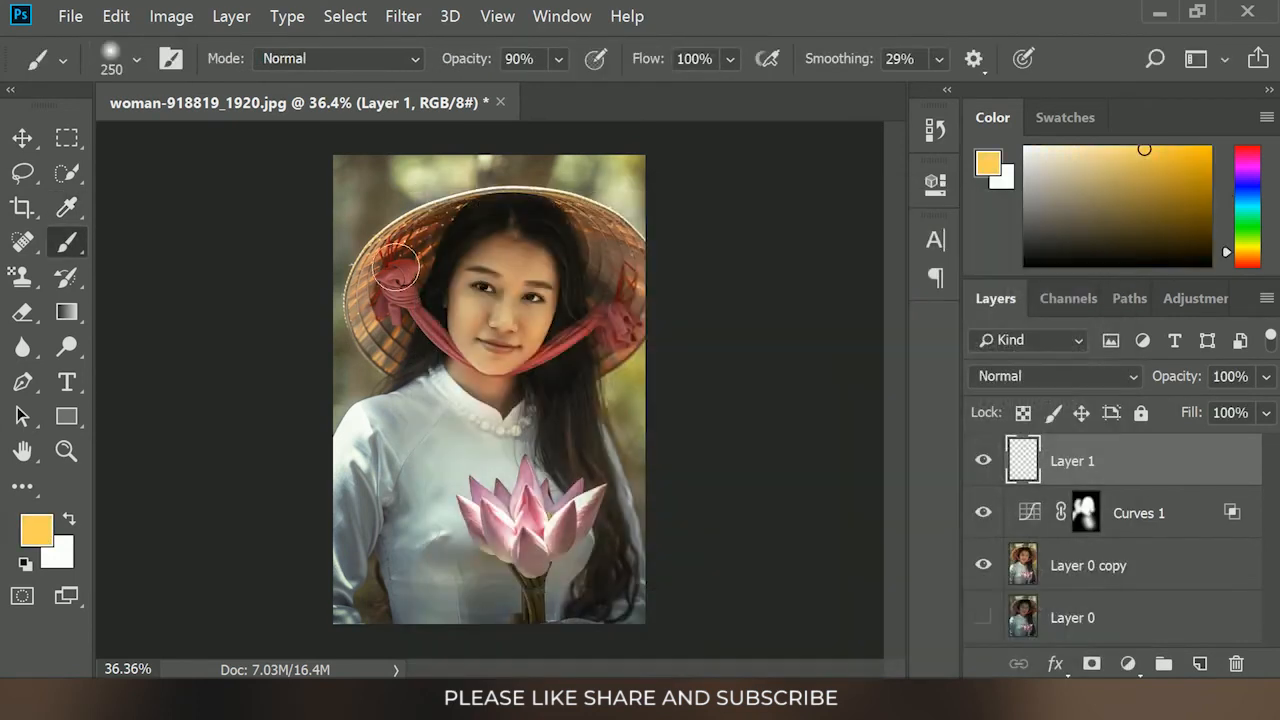
Enlarge the soft brush to about 1300 px and dab a yellow-orange glow in the photo's upper-left corner on Layer 1
{"action": "key", "text": "bracketright"}
{"action": "key", "text": "bracketright"}
{"action": "key", "text": "bracketright"}
{"action": "key", "text": "bracketright"}
{"action": "key", "text": "bracketright"}
{"action": "key", "text": "bracketright"}
{"action": "key", "text": "bracketright"}
{"action": "key", "text": "bracketright"}
{"action": "key", "text": "bracketright"}
{"action": "key", "text": "bracketright"}
{"action": "key", "text": "bracketright"}
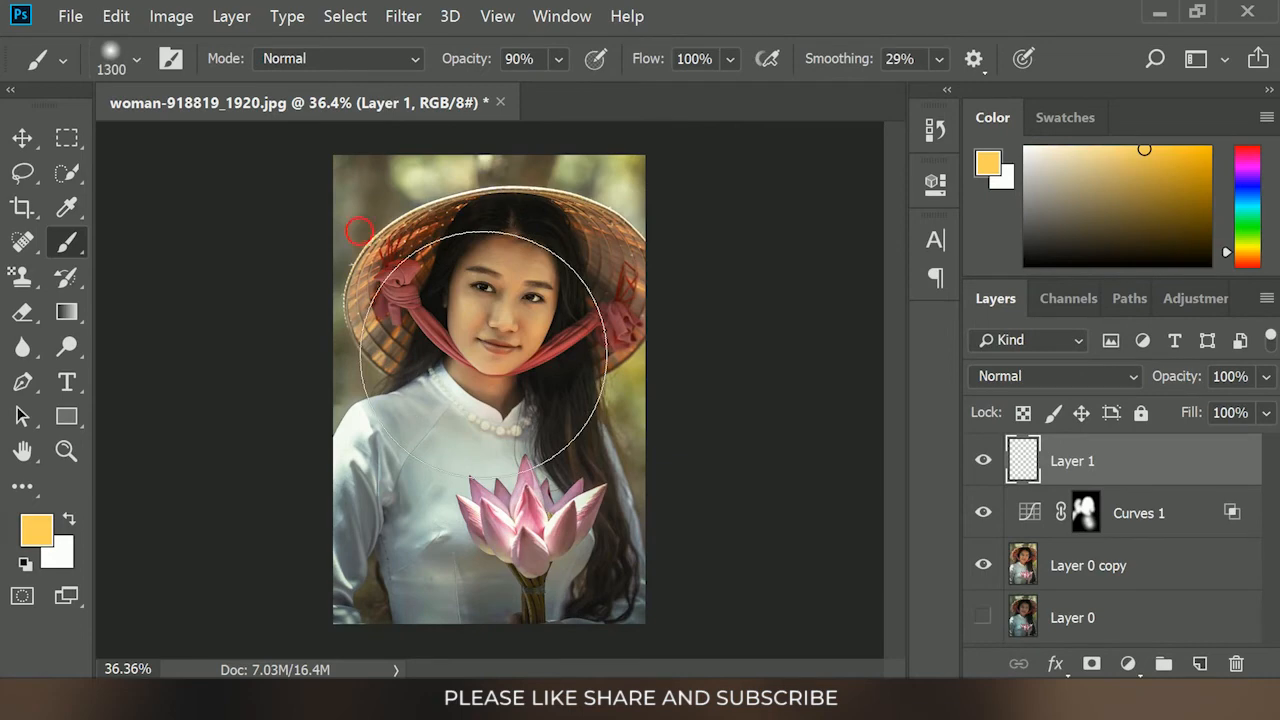
{"action": "left_click", "coordinate": [357, 207]}
Change the foreground colour to pale cream and dab a highlight over the corner glow with a 1200 px brush
{"action": "left_click", "coordinate": [34, 527]}
{"action": "mouse_move", "coordinate": [654, 266]}
{"action": "left_mouse_down"}
{"action": "mouse_move", "coordinate": [492, 241]}
{"action": "mouse_move", "coordinate": [466, 251]}
{"action": "left_mouse_up"}
{"action": "left_click", "coordinate": [1036, 241]}
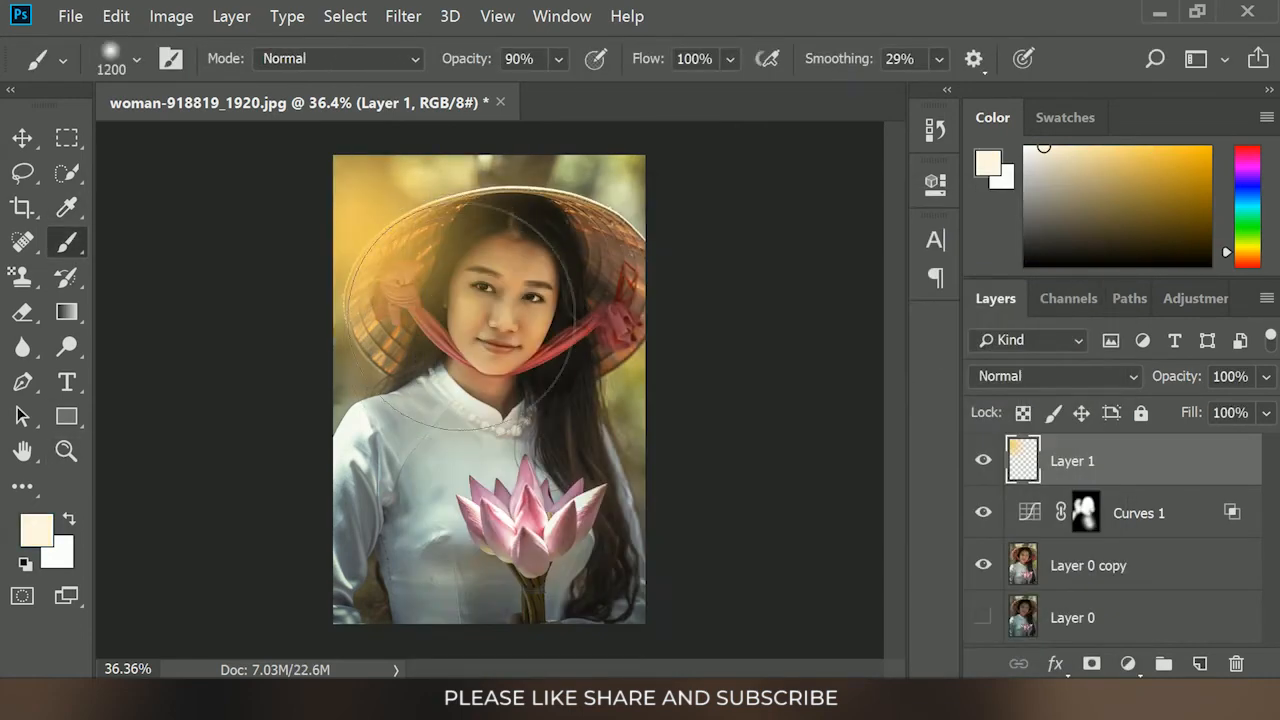
{"action": "left_click", "coordinate": [22, 138]}
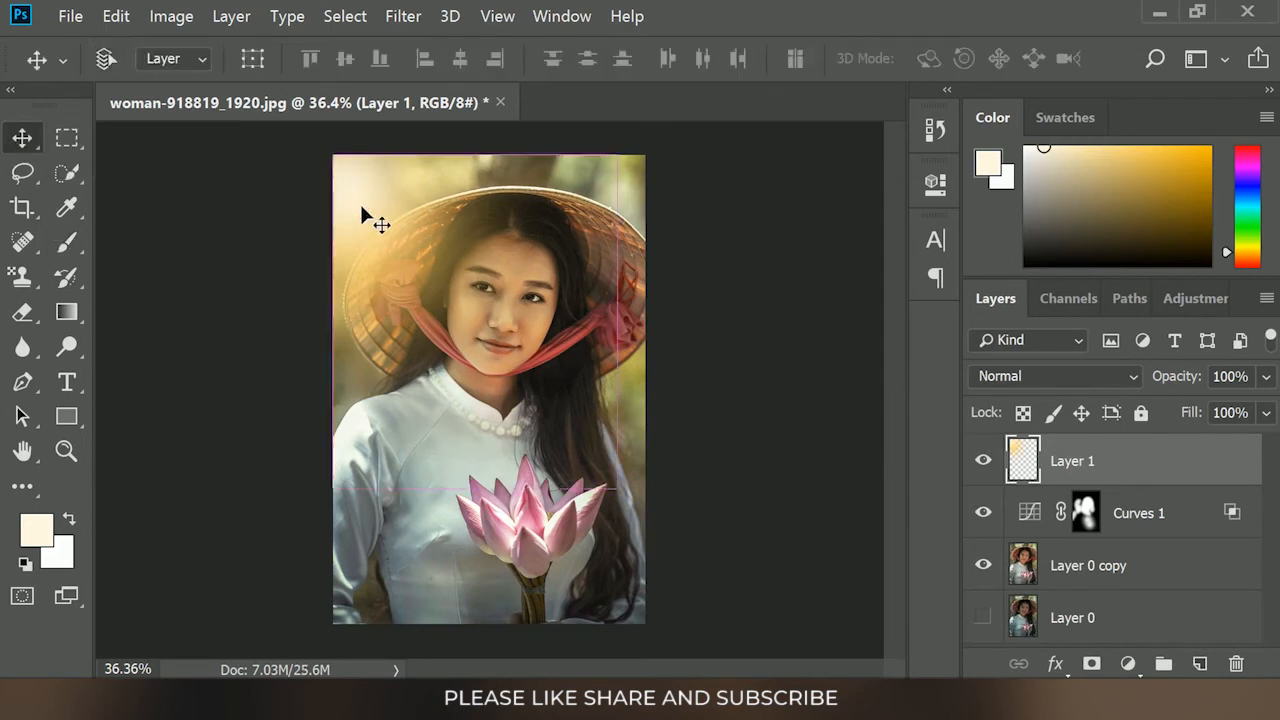
Free-transform the glow on Layer 1 to 141.73% width and 127.43% height, positioned over the photo's upper-left corner
{"action": "key", "text": "ctrl+t"}
{"action": "key", "text": "ctrl+minus"}
{"action": "left_click_drag", "start_coordinate": [418, 232], "coordinate": [361, 221]}
{"action": "left_click_drag", "start_coordinate": [550, 469], "coordinate": [647, 546]}
{"action": "left_click_drag", "start_coordinate": [406, 247], "coordinate": [407, 232]}
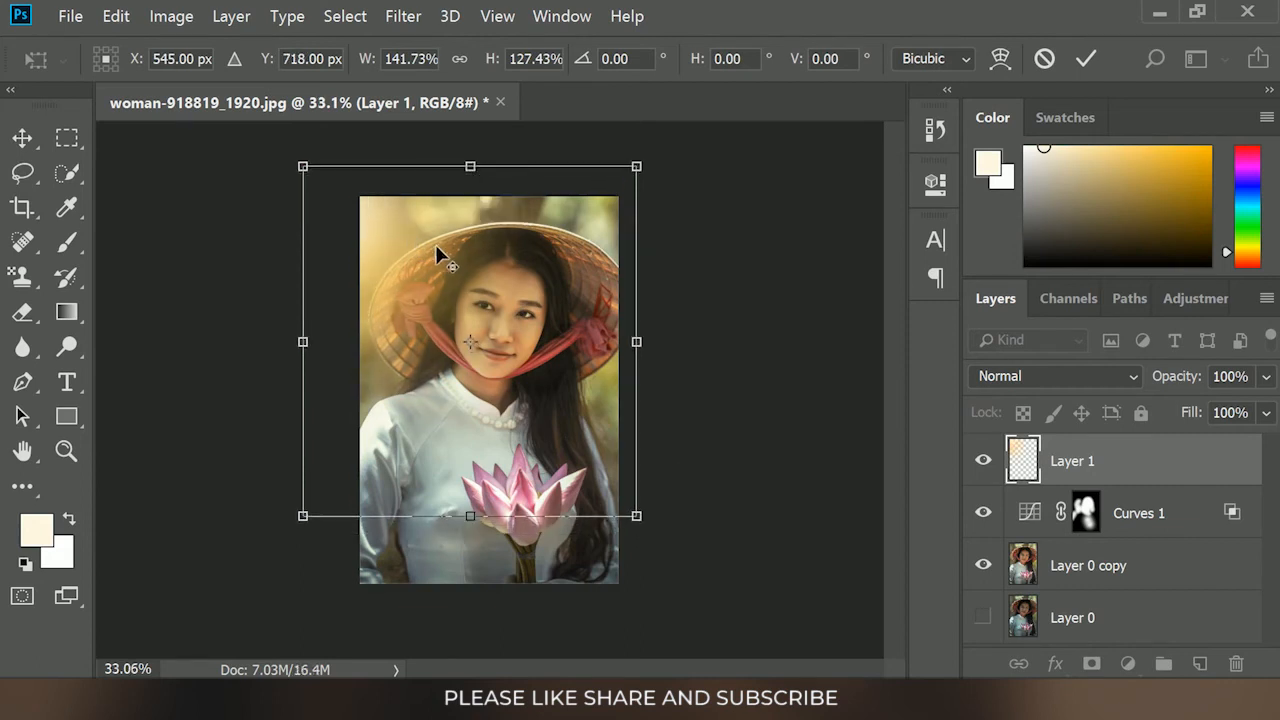
{"action": "key", "text": "ctrl+plus"}
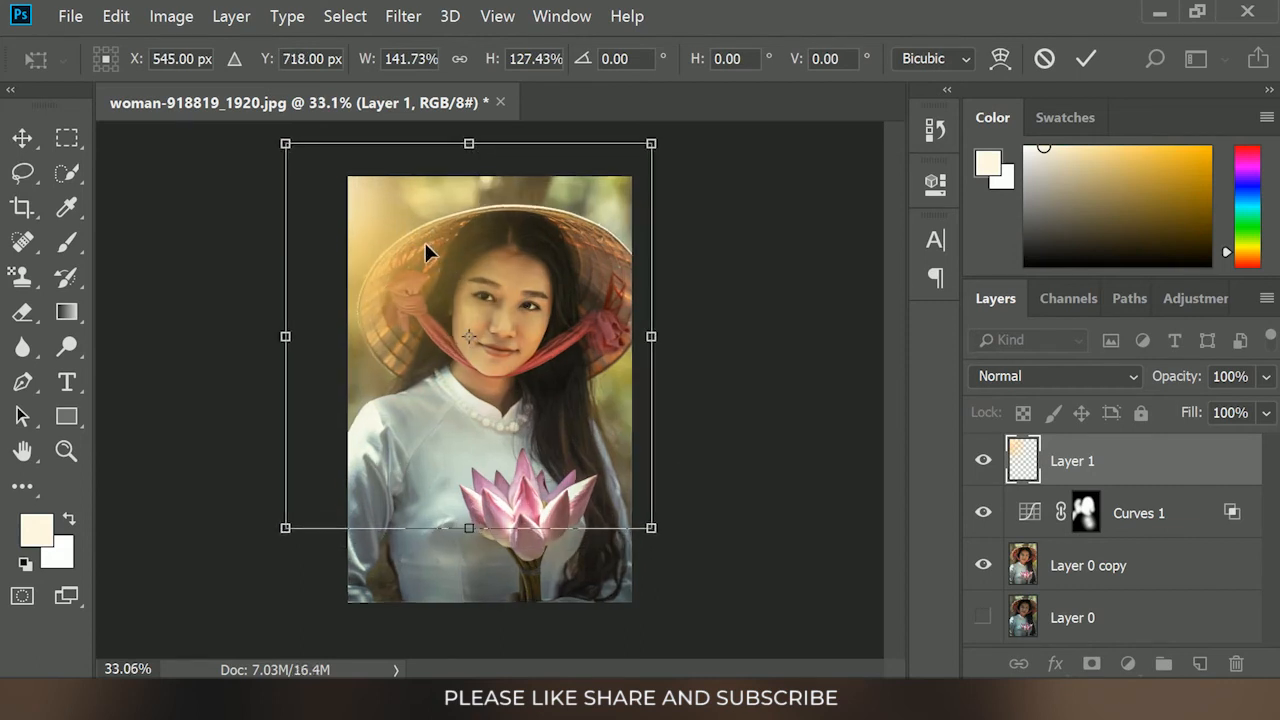
{"action": "key", "text": "Return"}
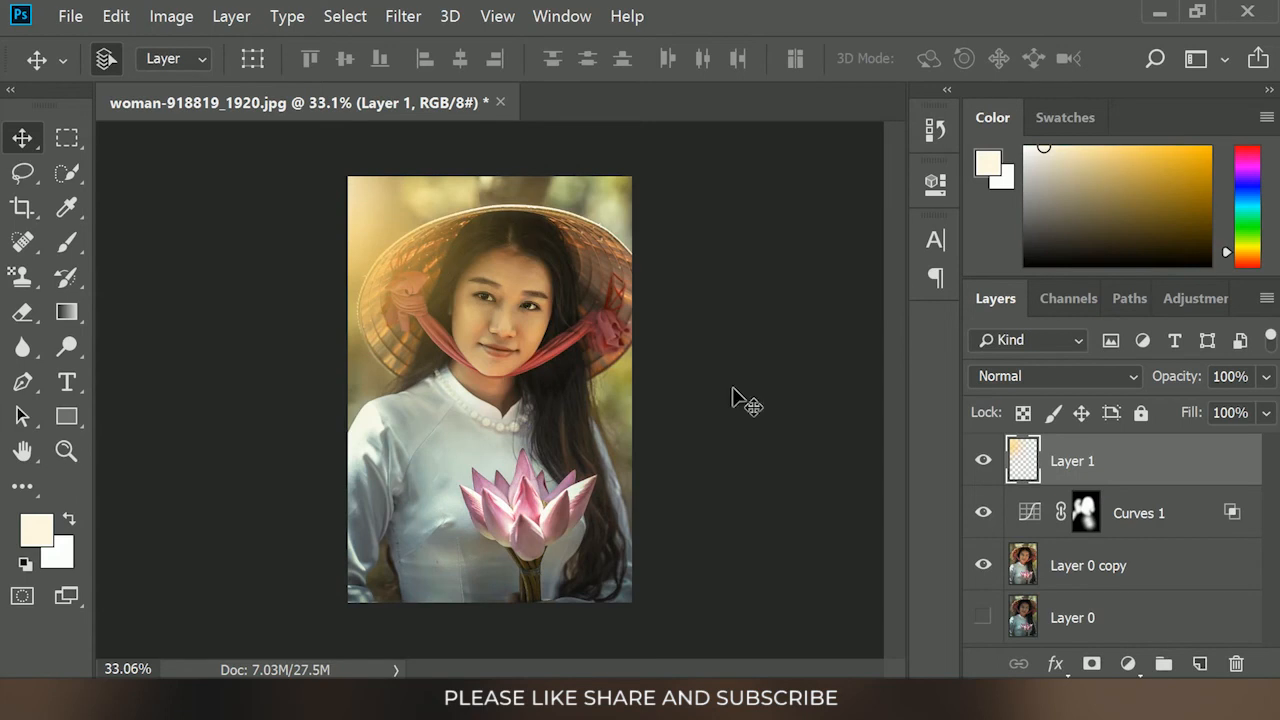
Set Layer 1's blend mode to Lighten and its opacity to 80%, and deselect the layer
{"action": "left_click", "coordinate": [1043, 377]}
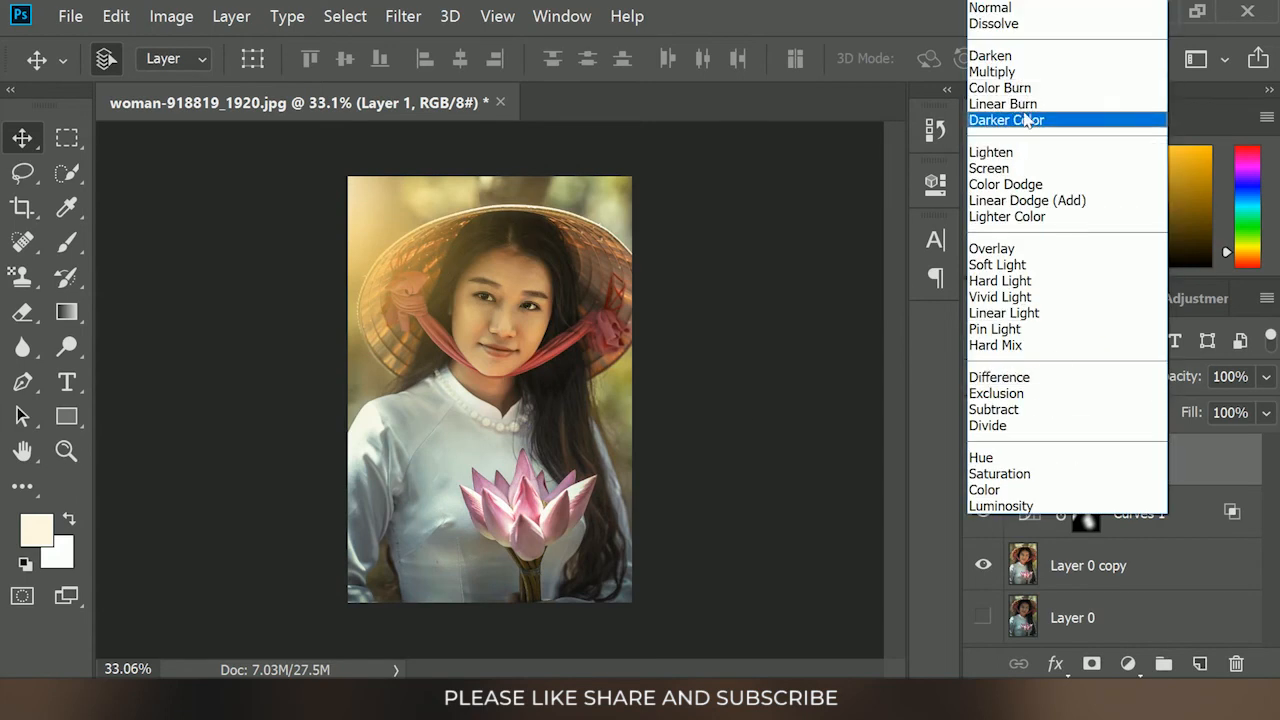
{"action": "left_click", "coordinate": [1027, 120]}
{"action": "scroll", "coordinate": [1036, 374], "scroll_direction": "down", "scroll_amount": 1}
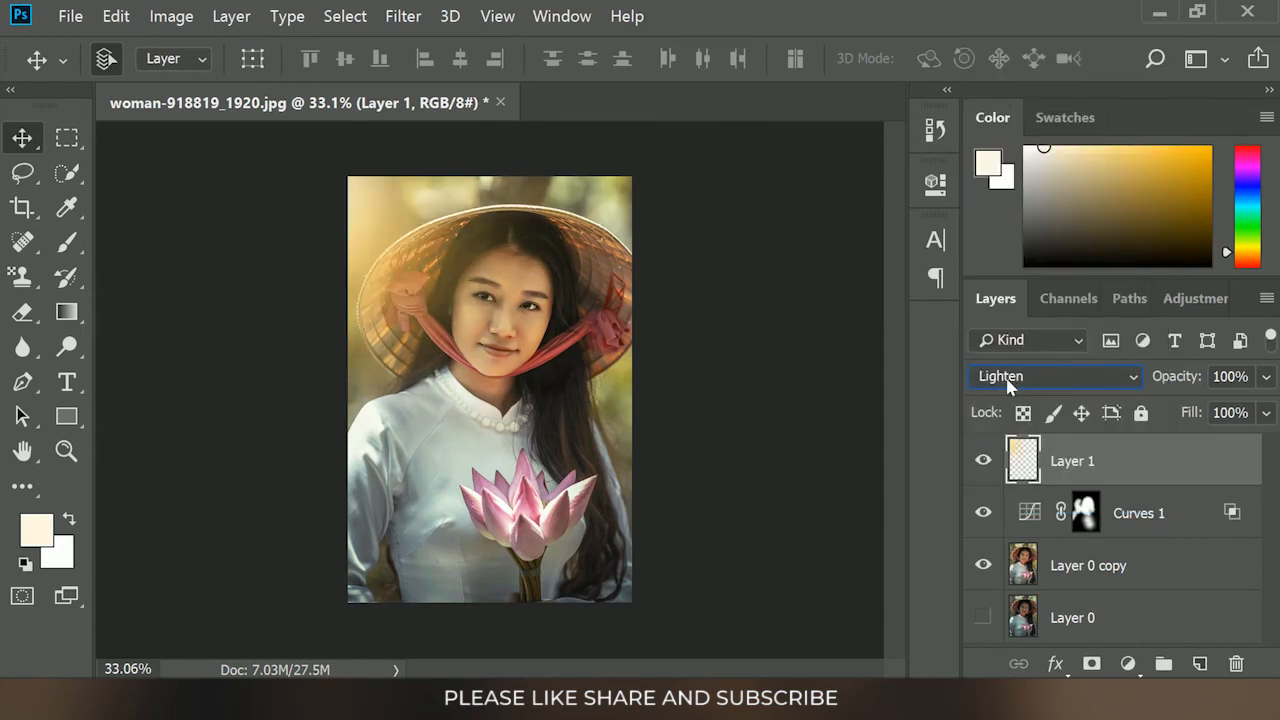
{"action": "left_click", "coordinate": [1266, 378]}
{"action": "left_click_drag", "start_coordinate": [1262, 412], "coordinate": [1238, 418]}
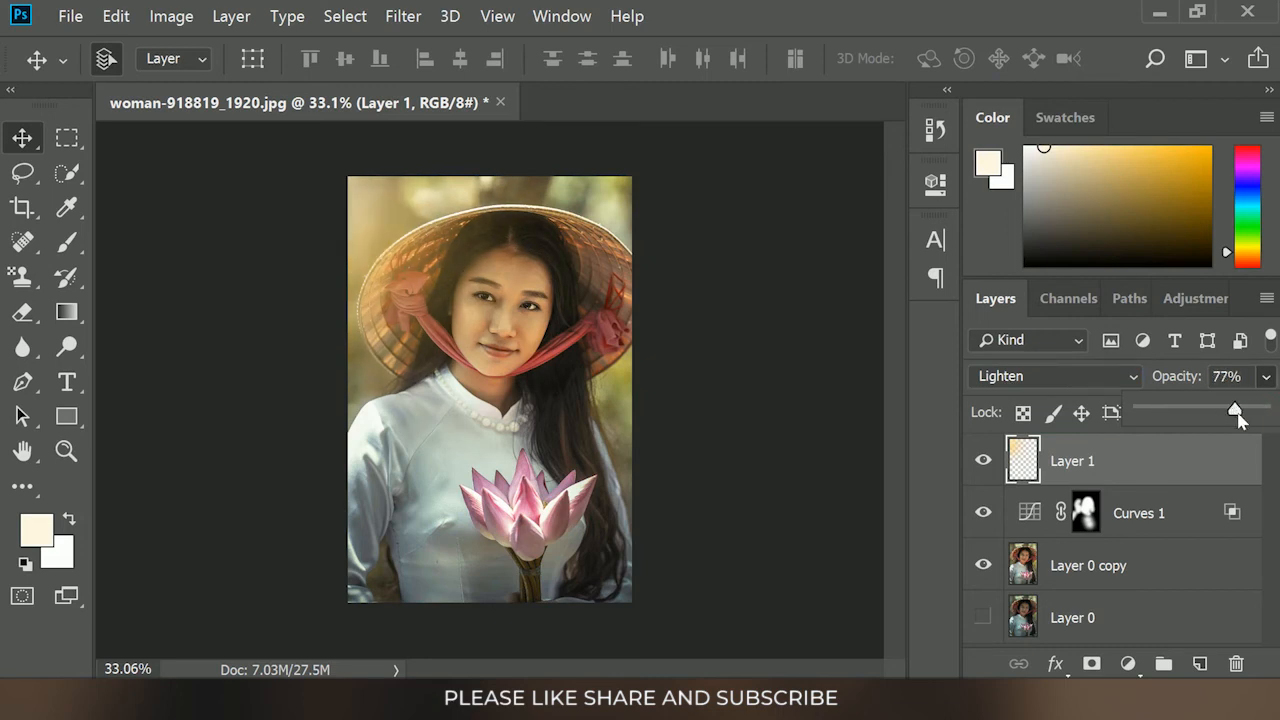
{"action": "left_click", "coordinate": [762, 336]}
{"action": "scroll", "coordinate": [777, 452], "scroll_direction": "up", "scroll_amount": 1}
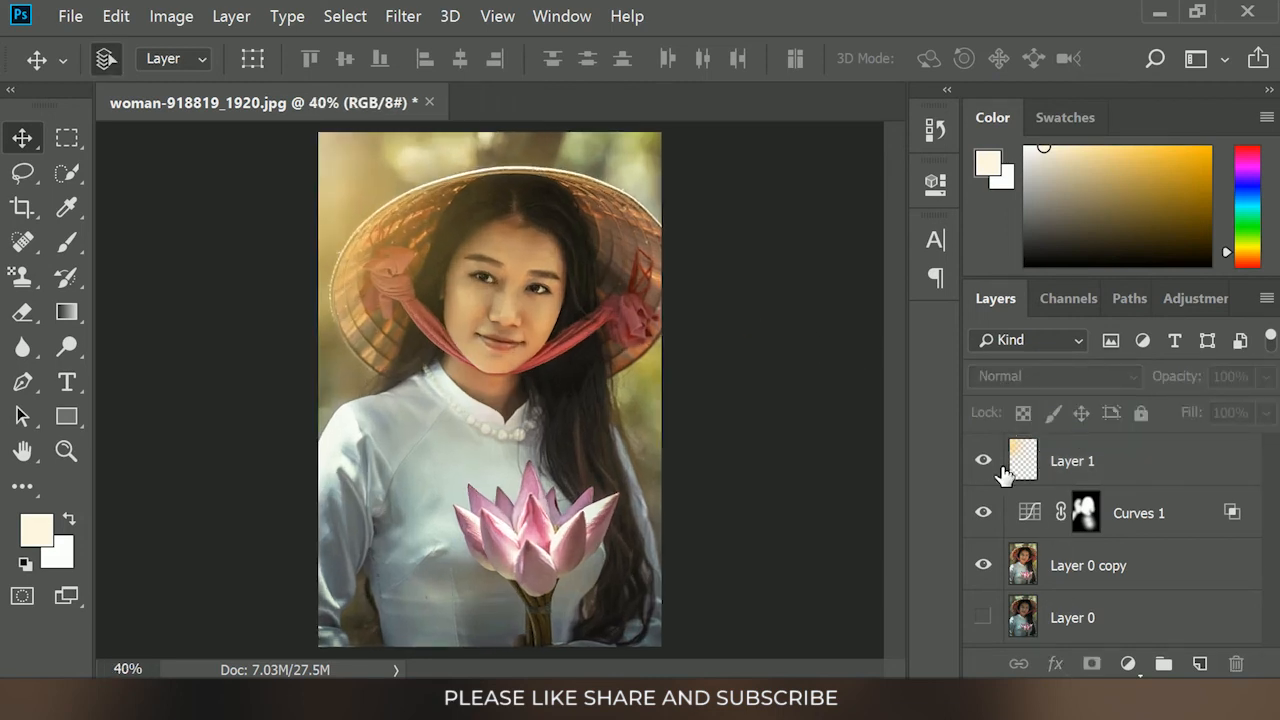
Compare the original Layer 0 with the edit by hiding and re-showing Layer 0 copy, Curves 1 and Layer 1
{"action": "left_click", "coordinate": [983, 565]}
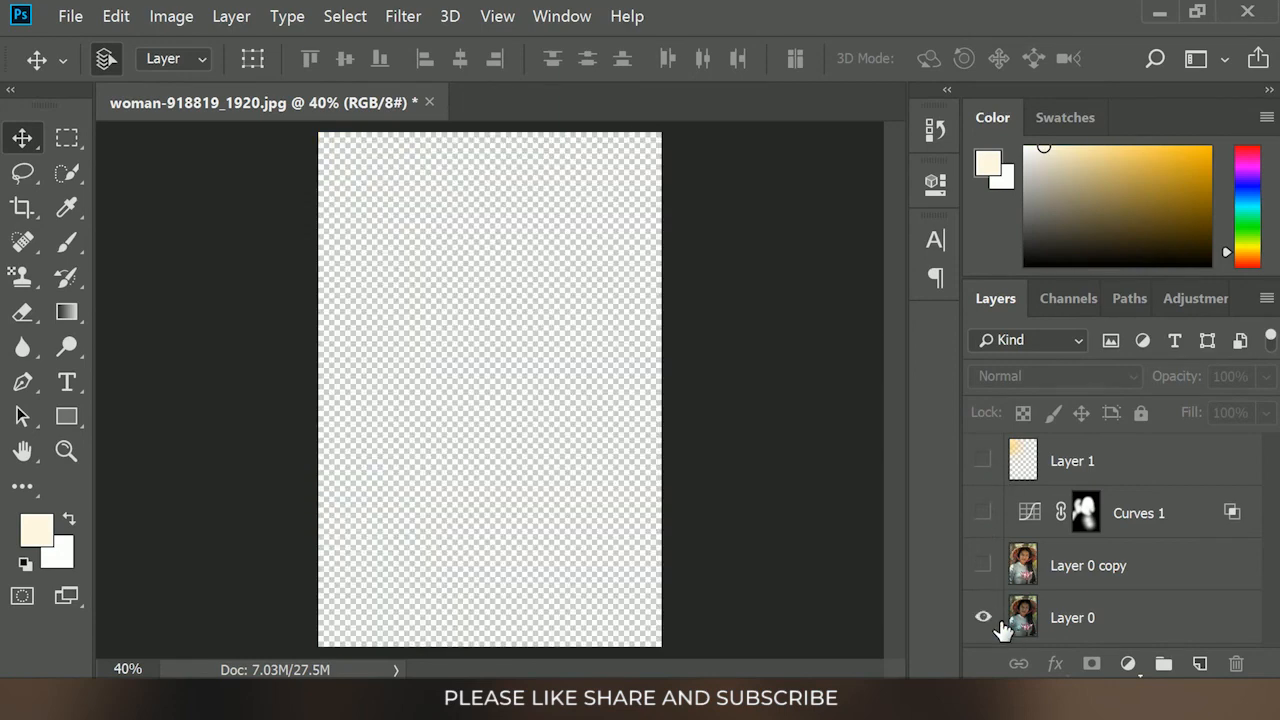
{"action": "left_click", "coordinate": [983, 617], "text": "alt"}
{"action": "left_click", "coordinate": [984, 566]}
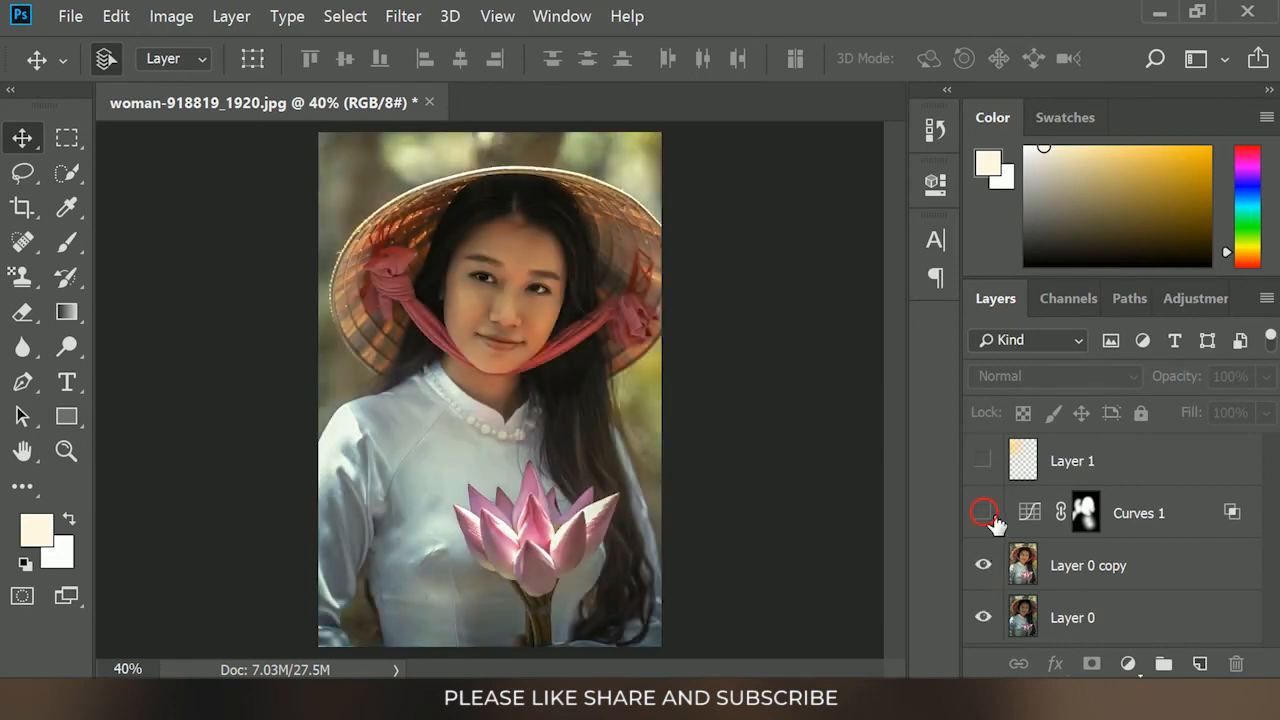
{"action": "left_click", "coordinate": [984, 513]}
{"action": "left_click", "coordinate": [984, 461]}
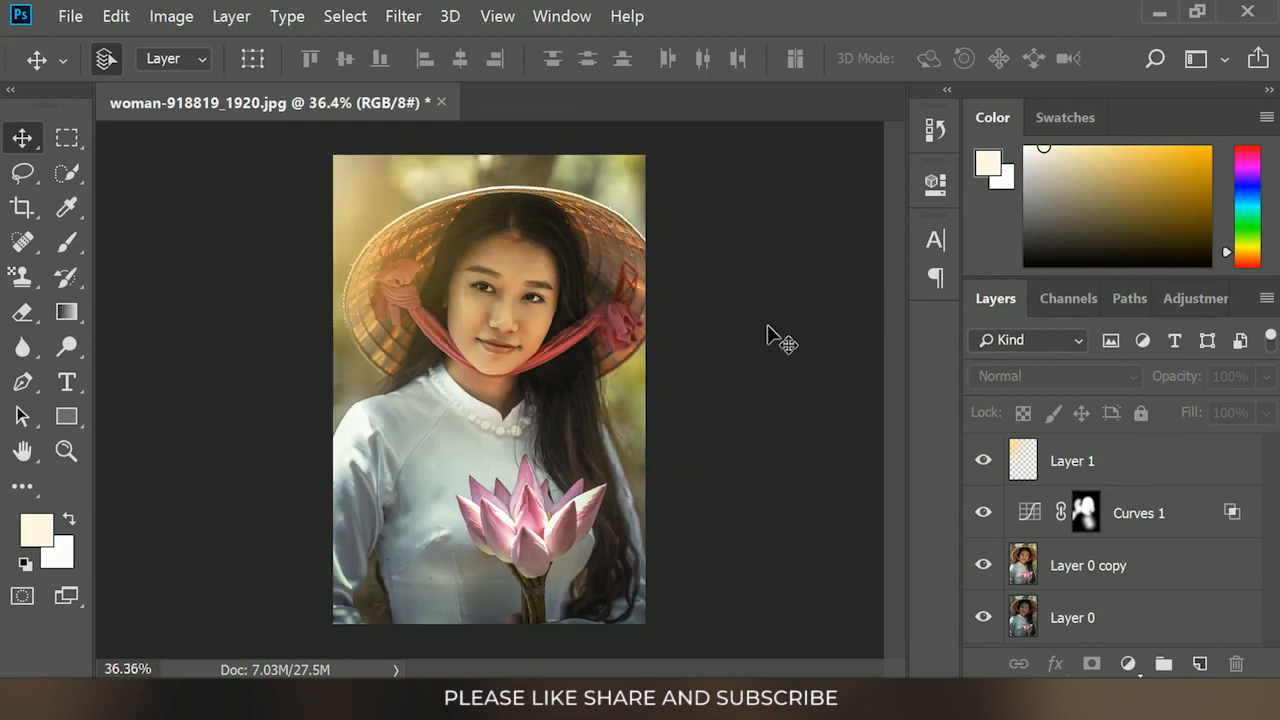